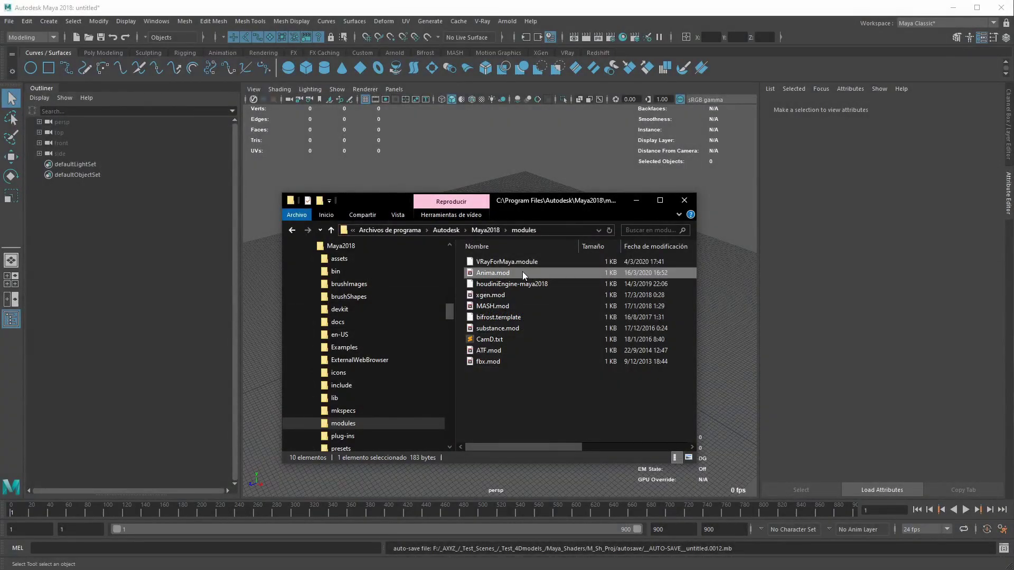
Step: Reveal the full path of the Maya2018 modules folder in Explorer, then return to Maya
{"action": "left_click", "coordinate": [550, 233]}
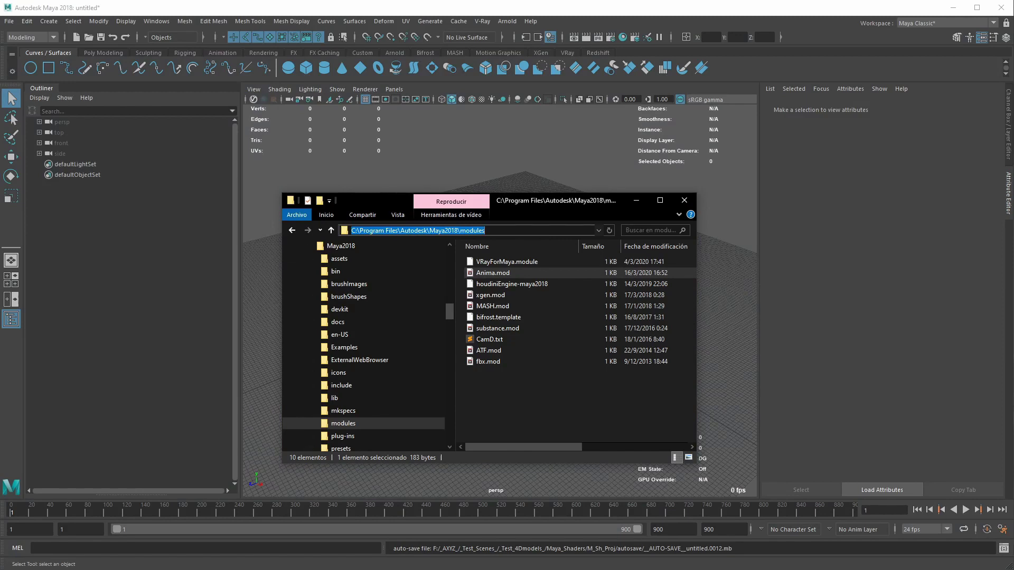
{"action": "left_click", "coordinate": [226, 487]}
Step: In the Plug-in Manager, mark AnimaPluginMaya.mll as Loaded and Auto load, and review its info
{"action": "left_click", "coordinate": [156, 22]}
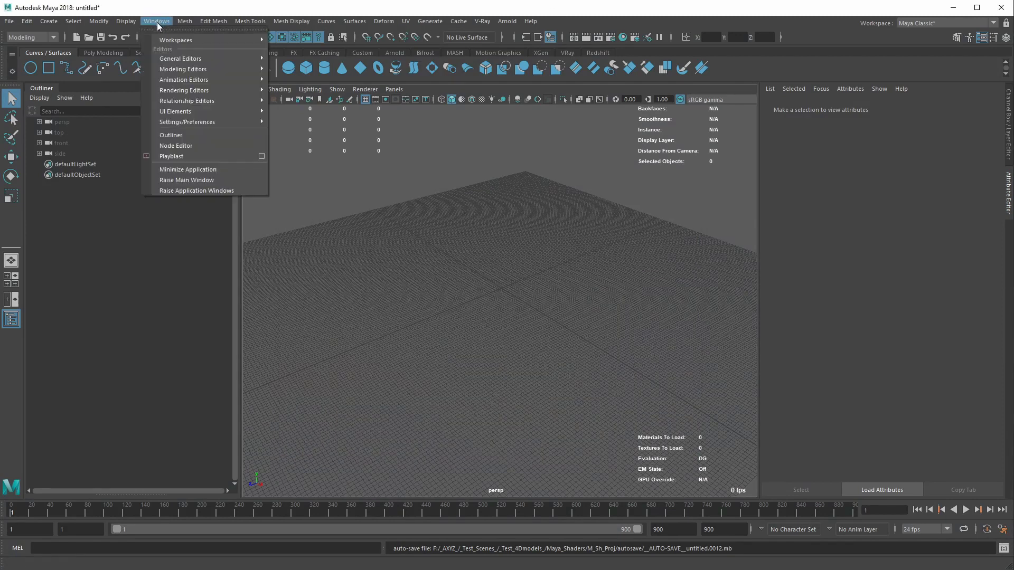
{"action": "mouse_move", "coordinate": [179, 123]}
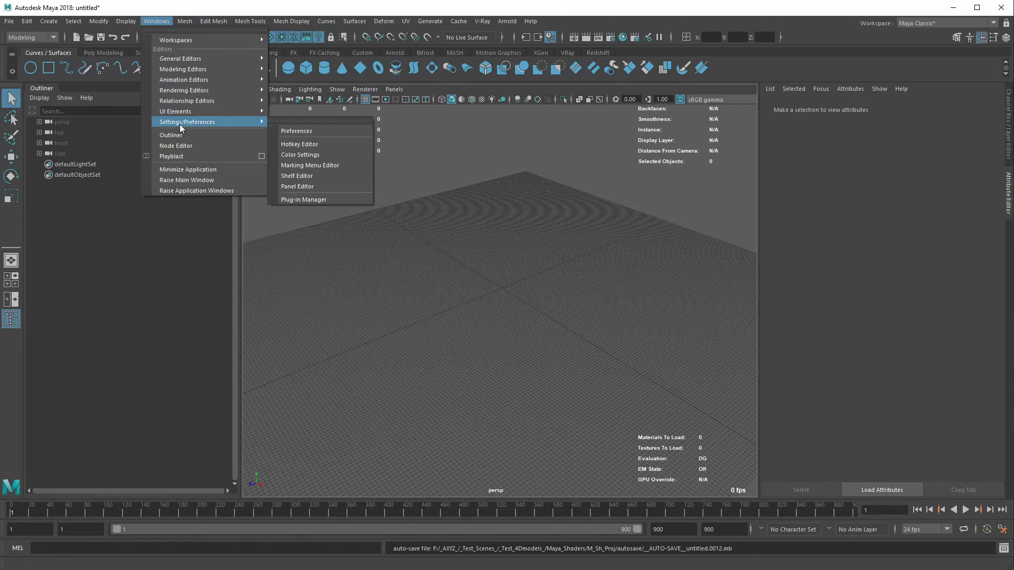
{"action": "left_click", "coordinate": [305, 199]}
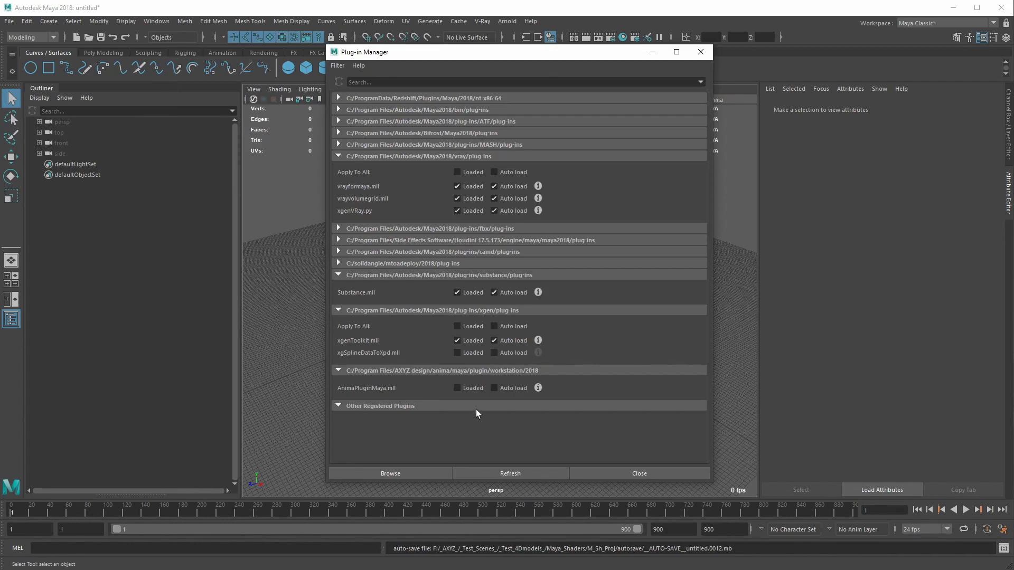
{"action": "left_click", "coordinate": [458, 388]}
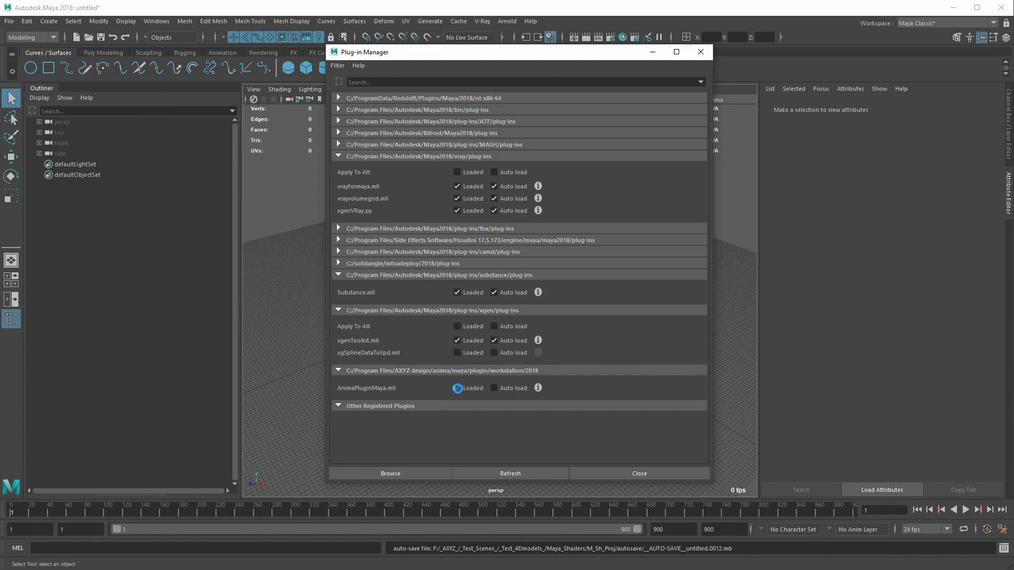
{"action": "left_click", "coordinate": [494, 389]}
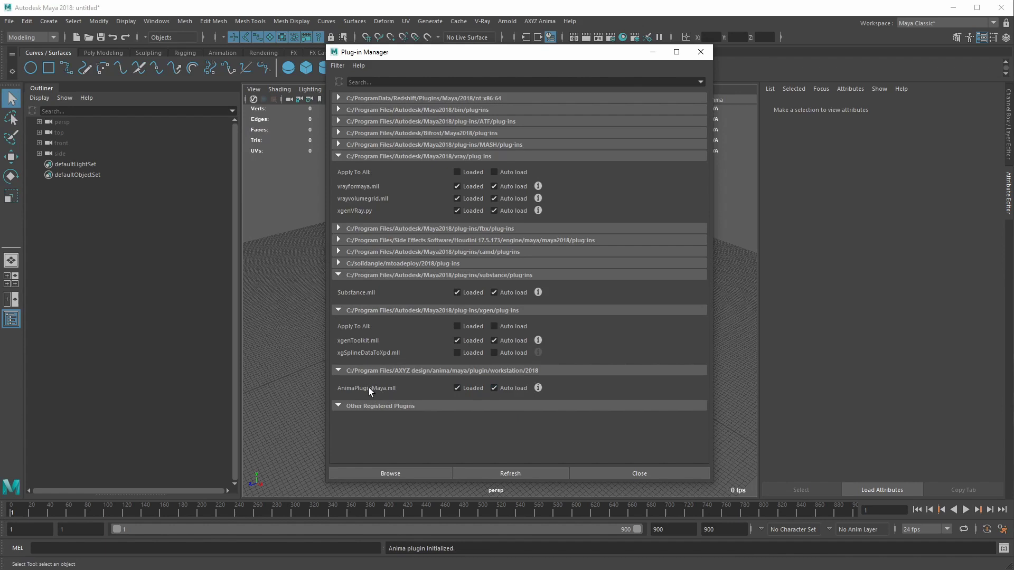
{"action": "left_click", "coordinate": [538, 388]}
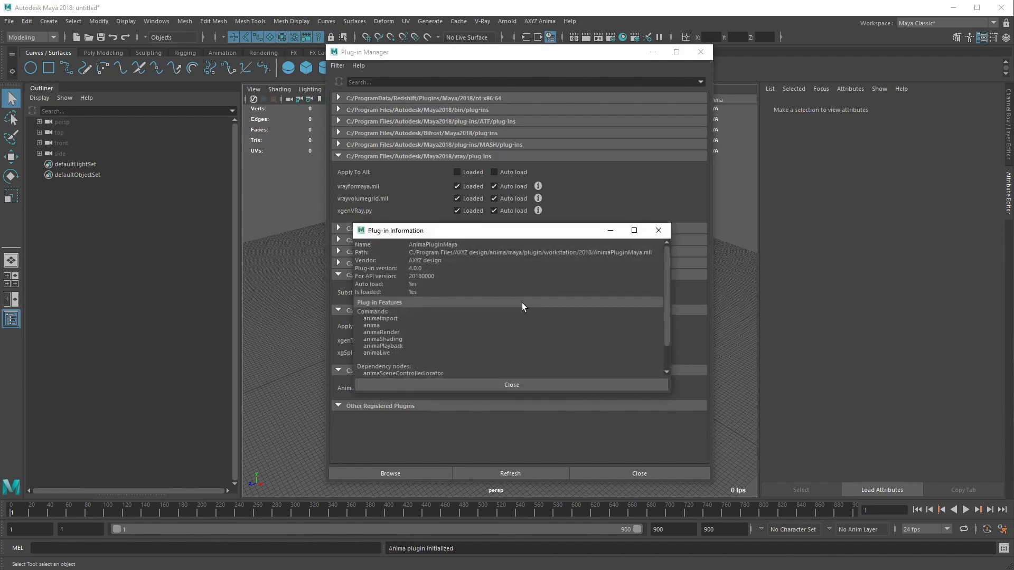
{"action": "left_click", "coordinate": [468, 387]}
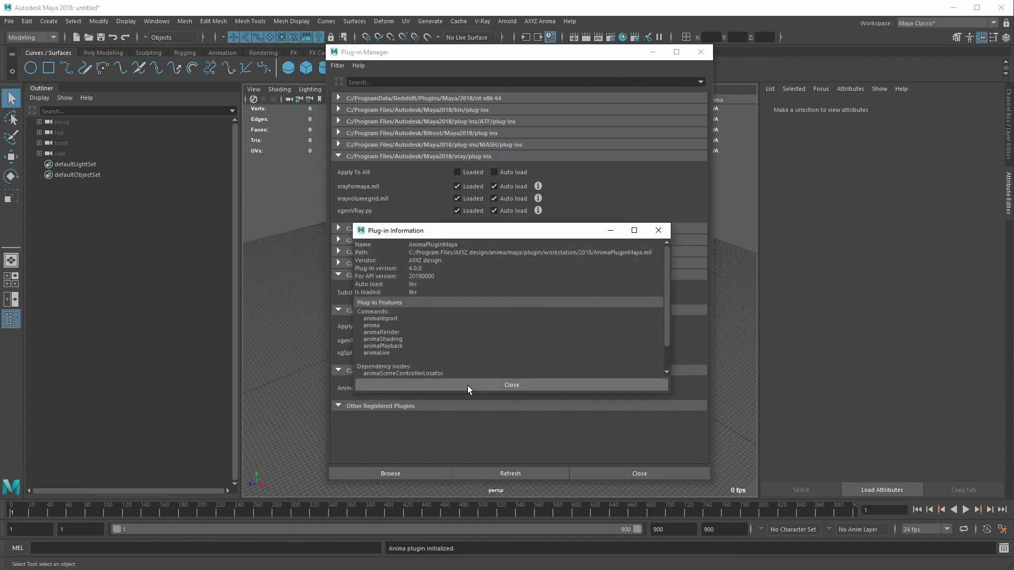
Step: Import the 4D_mats_seams.ani scene from the 200129_test_anima4D_mats_vray_v01.aniproj project
{"action": "left_click", "coordinate": [613, 475]}
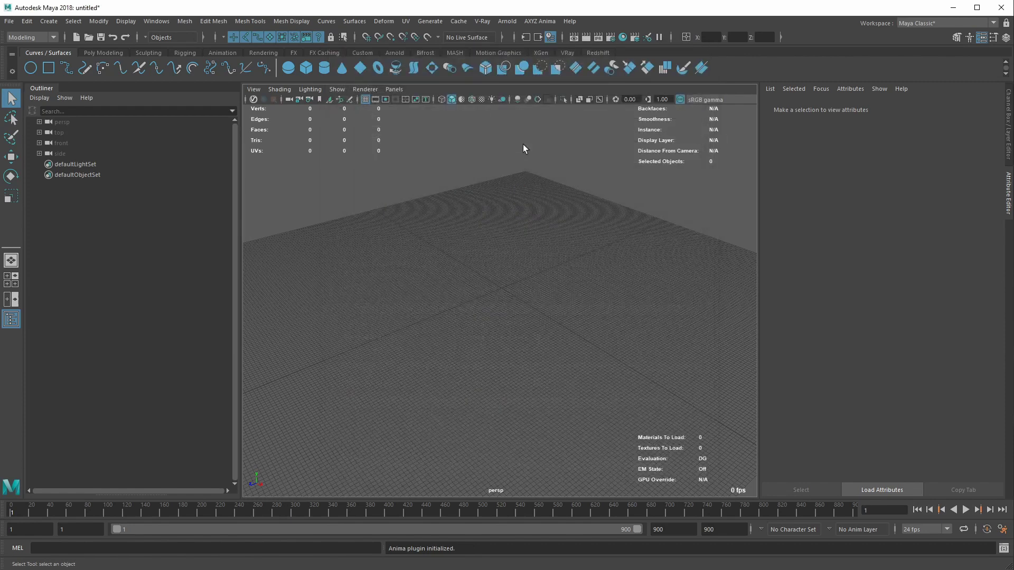
{"action": "left_click", "coordinate": [539, 22]}
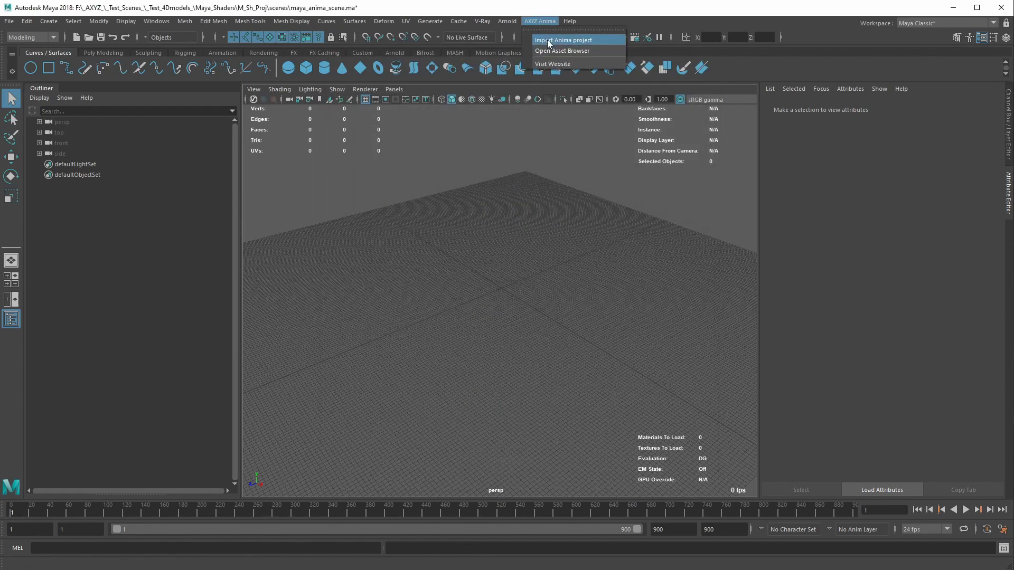
{"action": "left_click", "coordinate": [548, 39]}
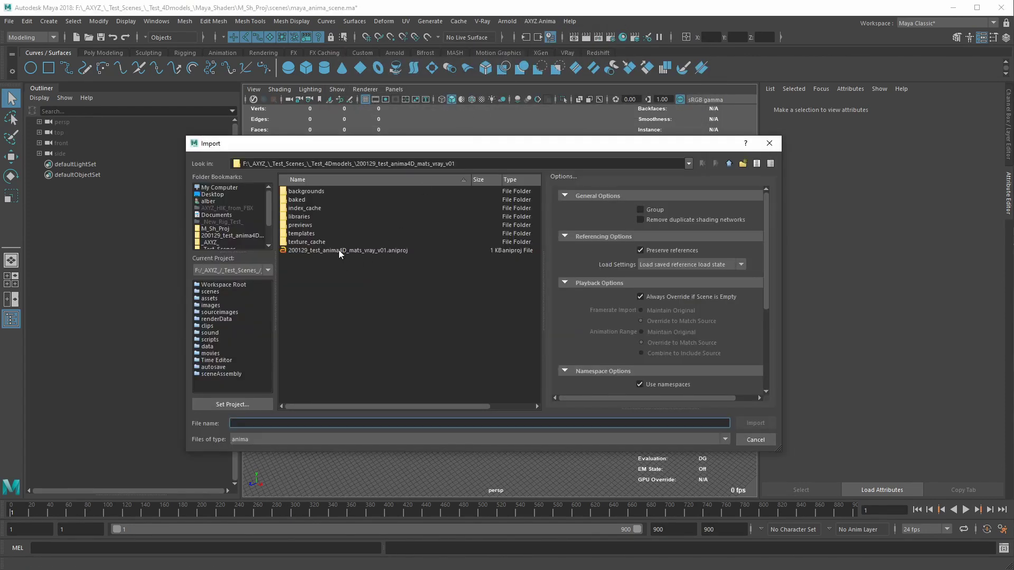
{"action": "double_click", "coordinate": [338, 249]}
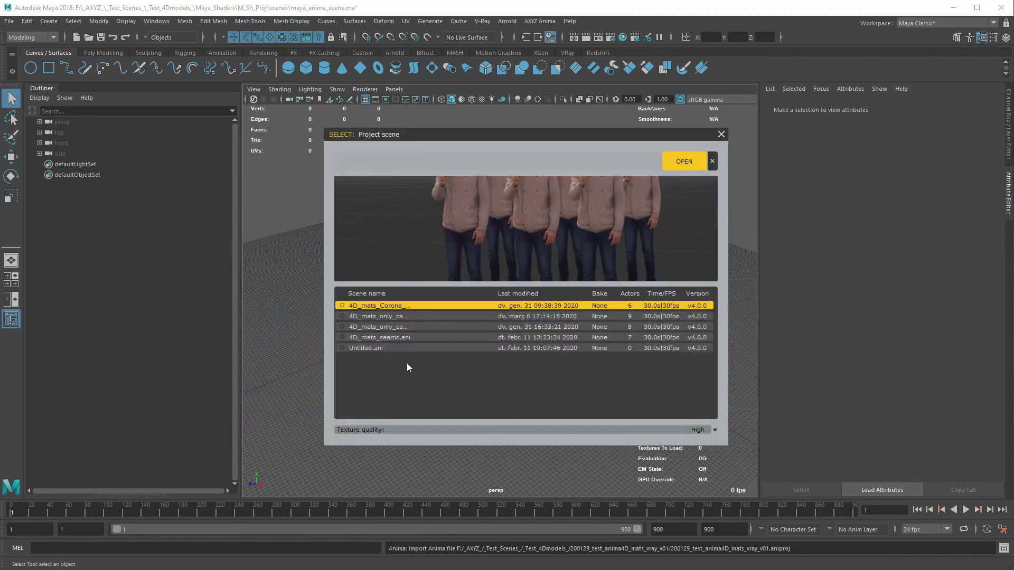
{"action": "left_click", "coordinate": [387, 317]}
{"action": "left_click", "coordinate": [388, 327]}
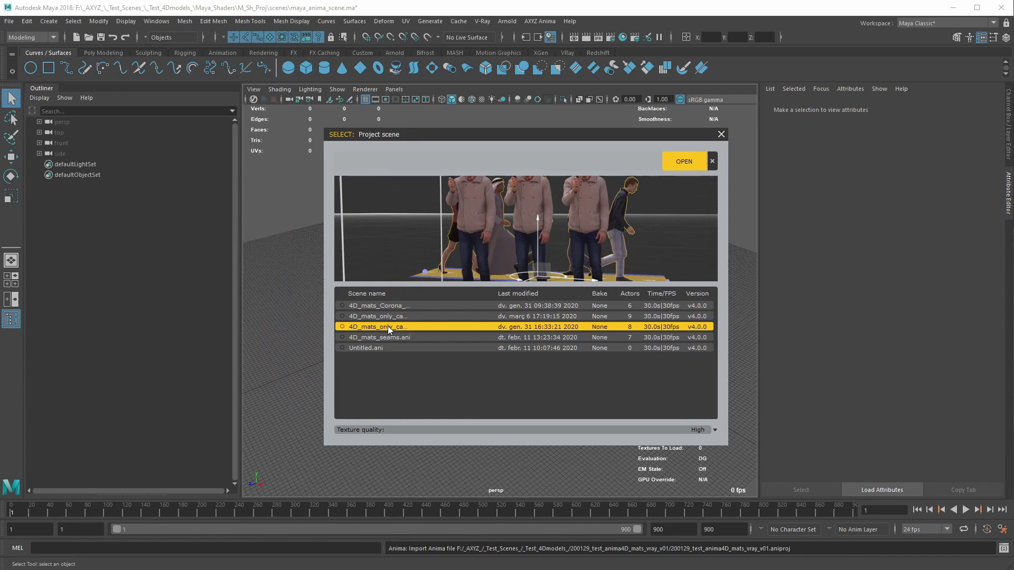
{"action": "left_click", "coordinate": [393, 337]}
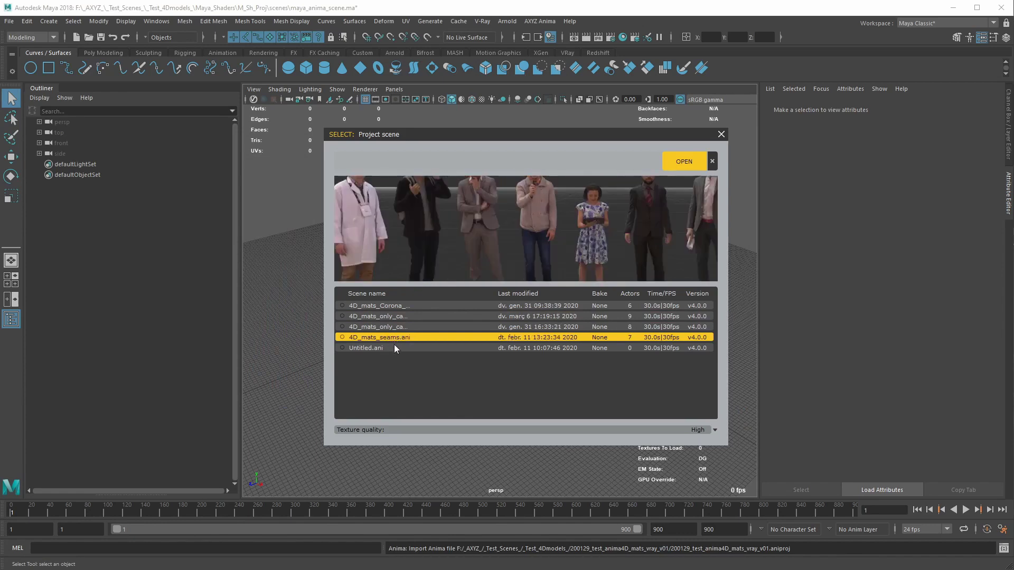
{"action": "left_click", "coordinate": [684, 165]}
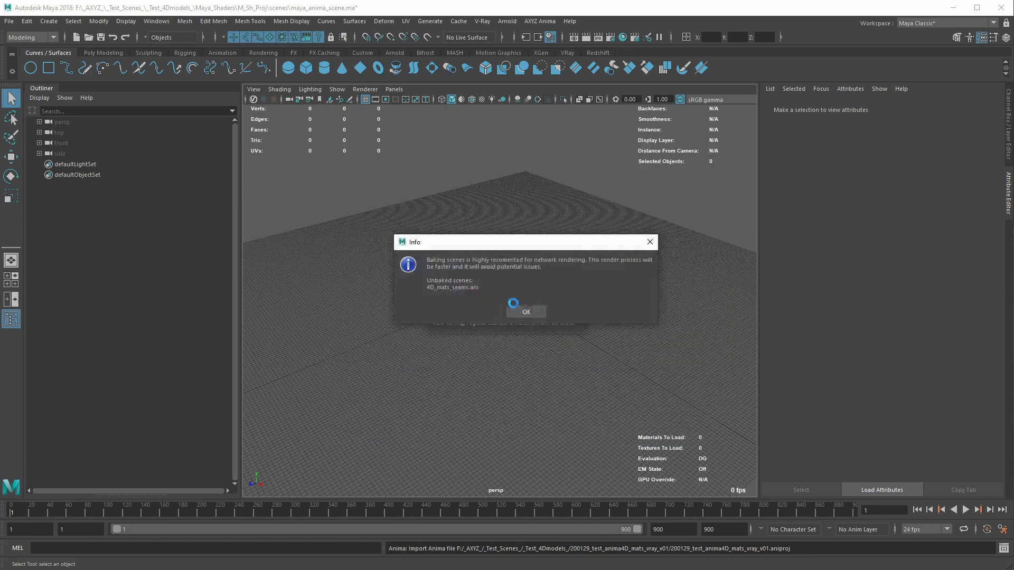
Step: Apply Anima's Arnold materials to the seven actors, then toggle Isolate Select to check them
{"action": "left_click", "coordinate": [518, 311]}
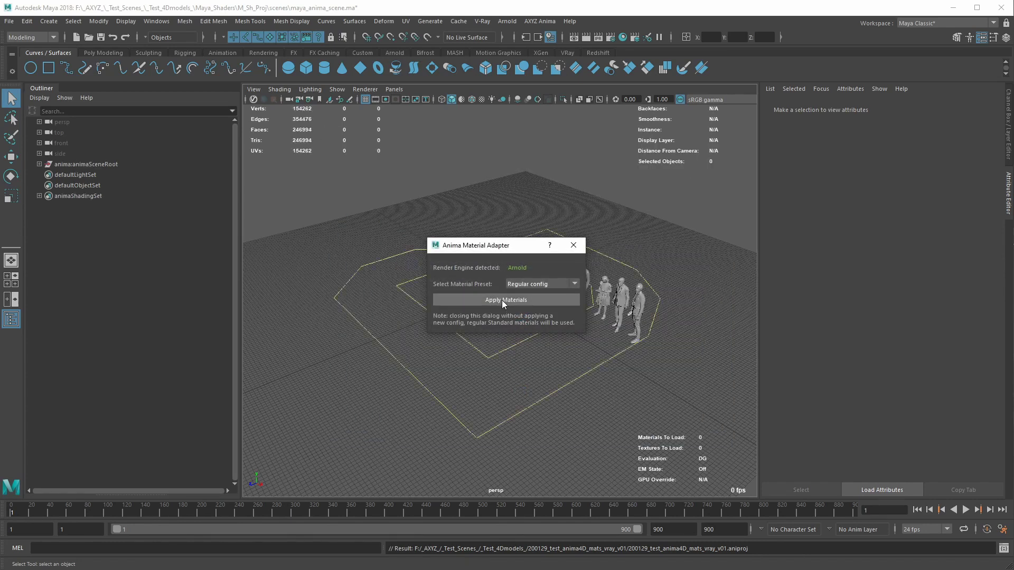
{"action": "left_click_drag", "start_coordinate": [517, 250], "coordinate": [345, 248]}
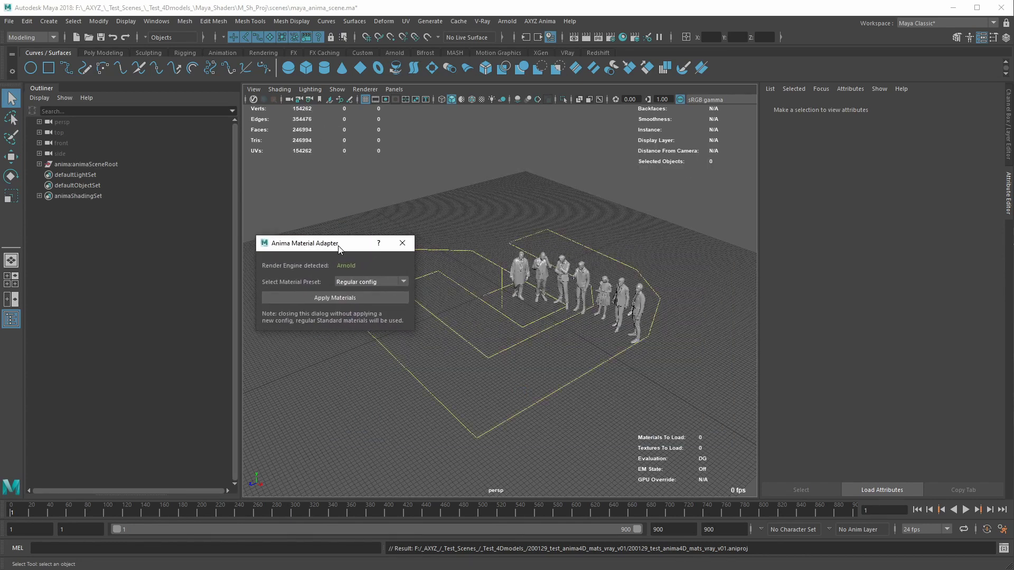
{"action": "left_click", "coordinate": [343, 299]}
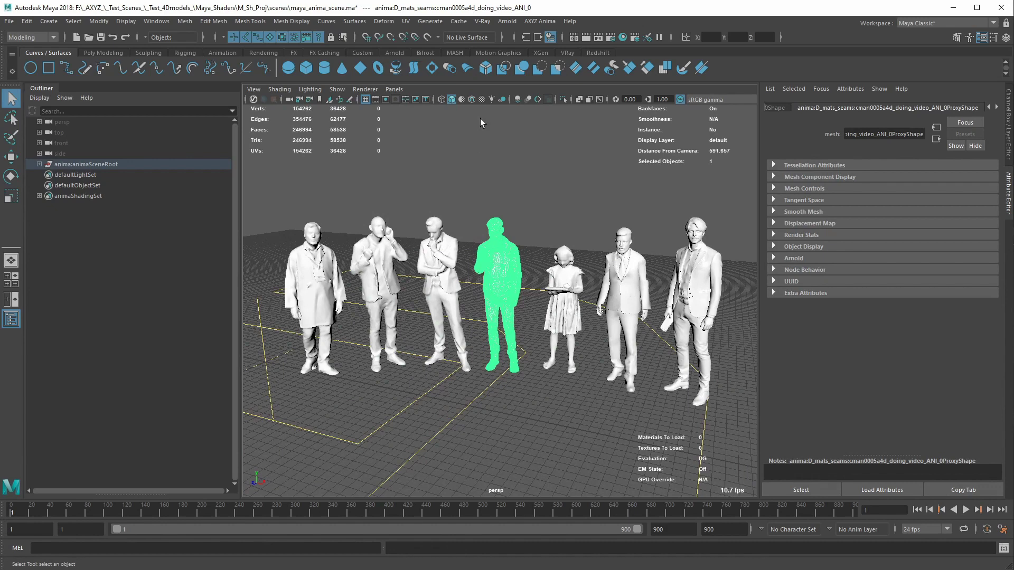
{"action": "left_click", "coordinate": [482, 99]}
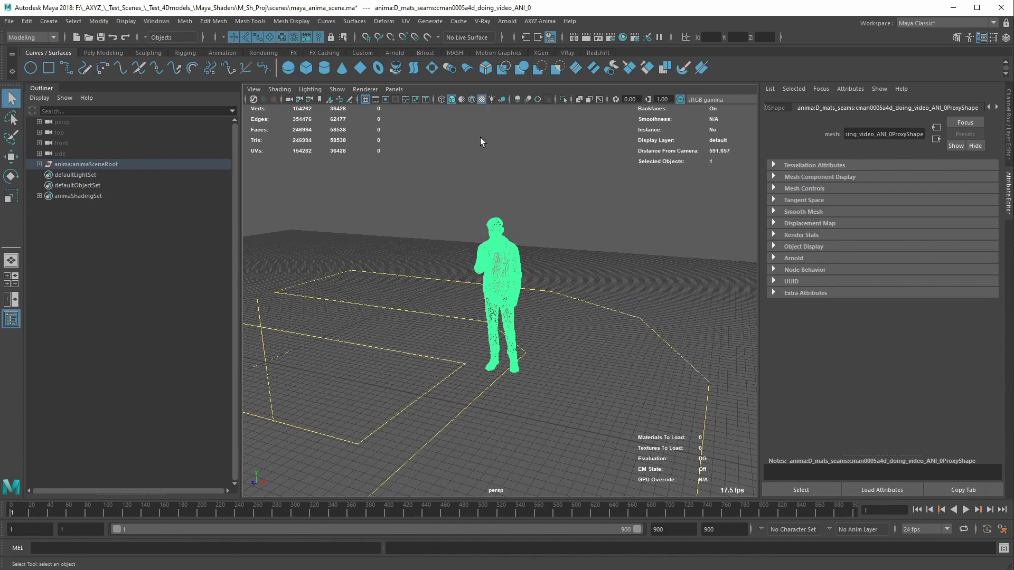
{"action": "left_click", "coordinate": [483, 99]}
Step: Select the anima sceneController, choose the 4D_mats_seams.ani scene, and set Icon Size to 1
{"action": "left_click", "coordinate": [40, 164]}
{"action": "left_click", "coordinate": [46, 174]}
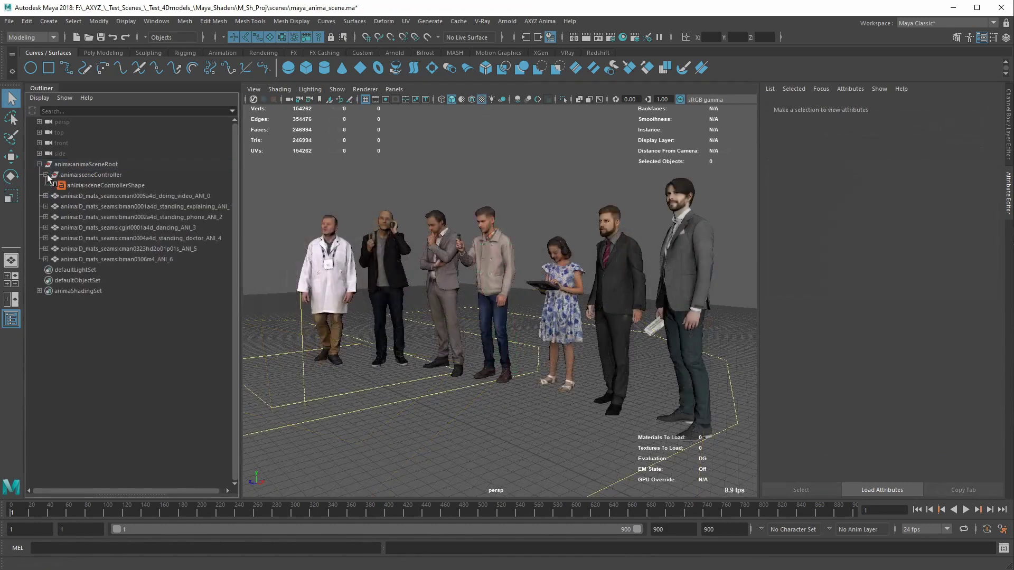
{"action": "left_click", "coordinate": [97, 176]}
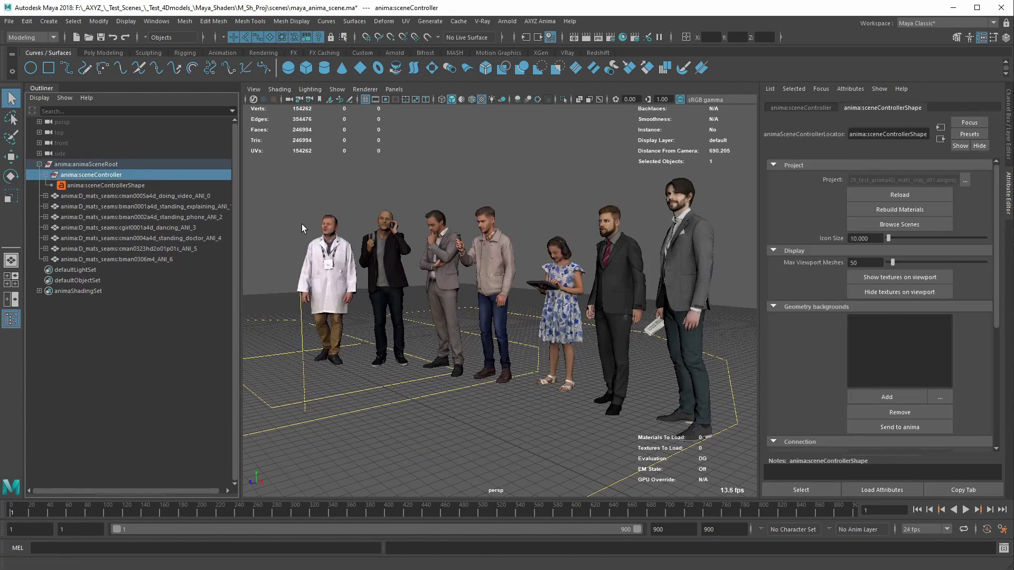
{"action": "left_click", "coordinate": [46, 175]}
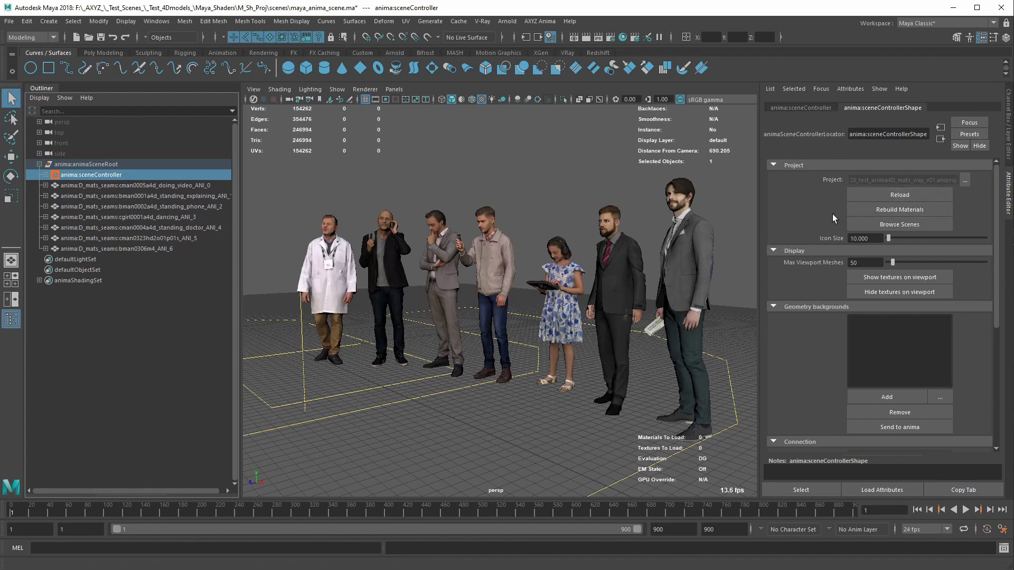
{"action": "scroll", "coordinate": [833, 222], "scroll_direction": "down", "scroll_amount": 5}
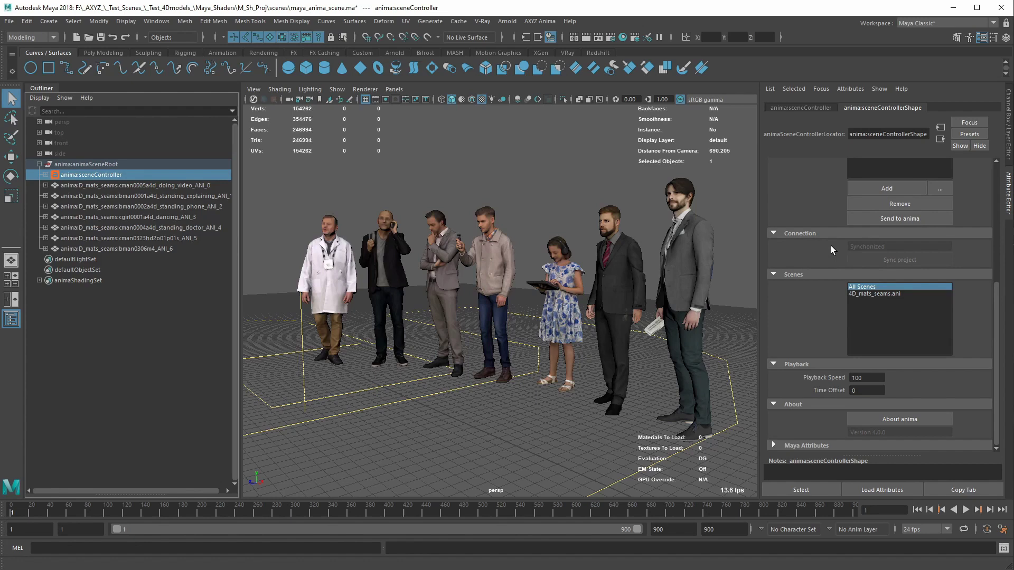
{"action": "left_click", "coordinate": [866, 296]}
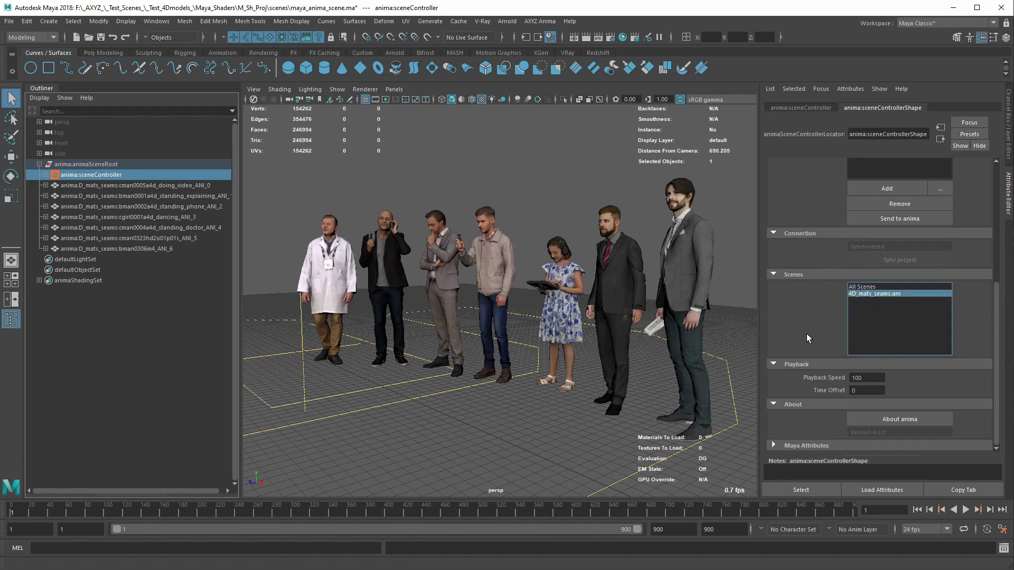
{"action": "scroll", "coordinate": [807, 331], "scroll_direction": "up", "scroll_amount": 5}
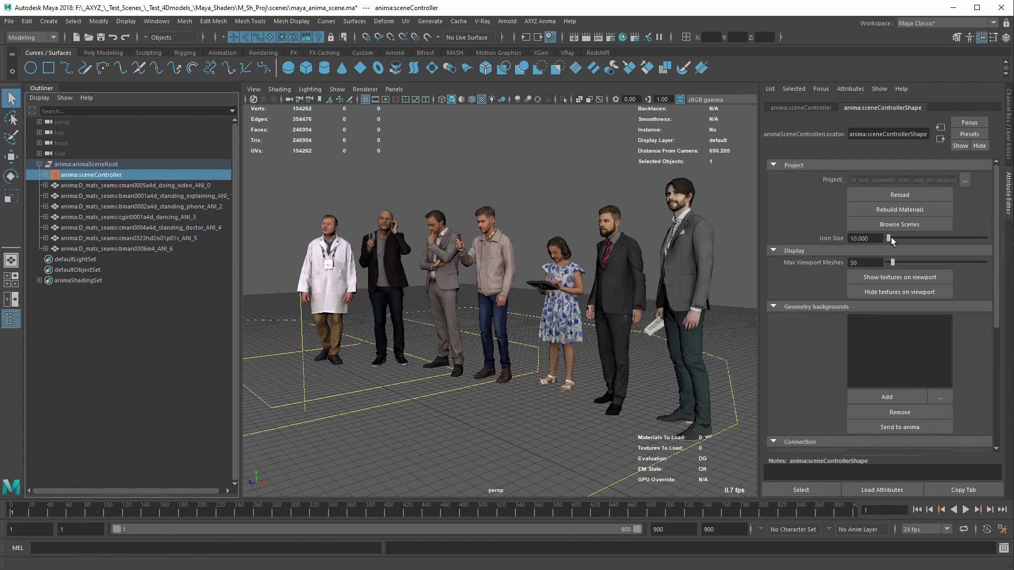
{"action": "mouse_move", "coordinate": [892, 236]}
{"action": "left_mouse_down"}
{"action": "mouse_move", "coordinate": [907, 239]}
{"action": "mouse_move", "coordinate": [880, 238]}
{"action": "mouse_move", "coordinate": [890, 243]}
{"action": "left_mouse_up"}
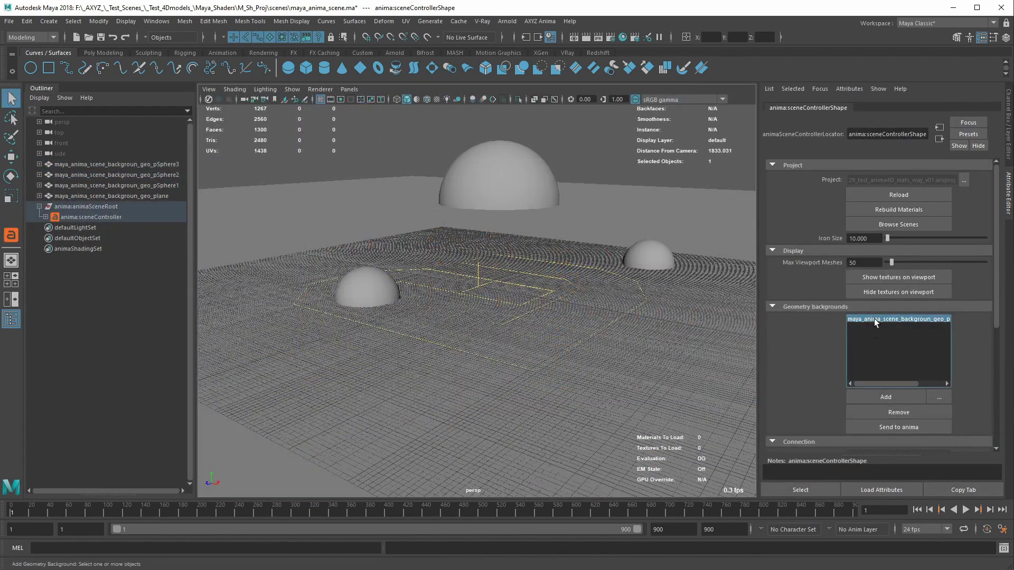
Step: Register the background plane and sphere domes as Anima geometry backgrounds
{"action": "left_click", "coordinate": [939, 397]}
{"action": "left_click_drag", "start_coordinate": [591, 278], "coordinate": [621, 298]}
{"action": "left_click", "coordinate": [111, 196]}
{"action": "left_click", "coordinate": [116, 186], "text": "ctrl"}
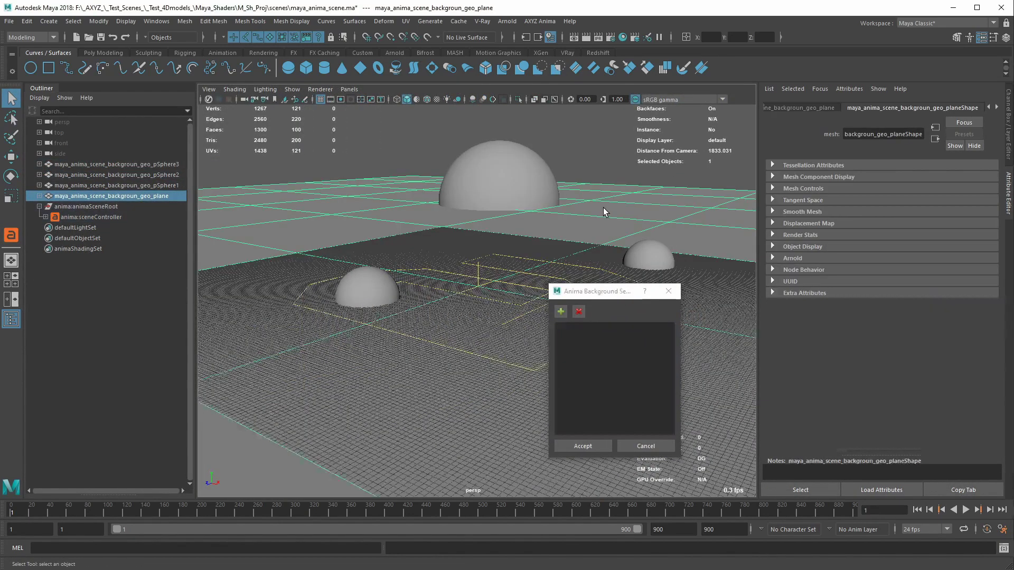
{"action": "left_click", "coordinate": [116, 175], "text": "ctrl"}
{"action": "left_click", "coordinate": [116, 165], "text": "ctrl"}
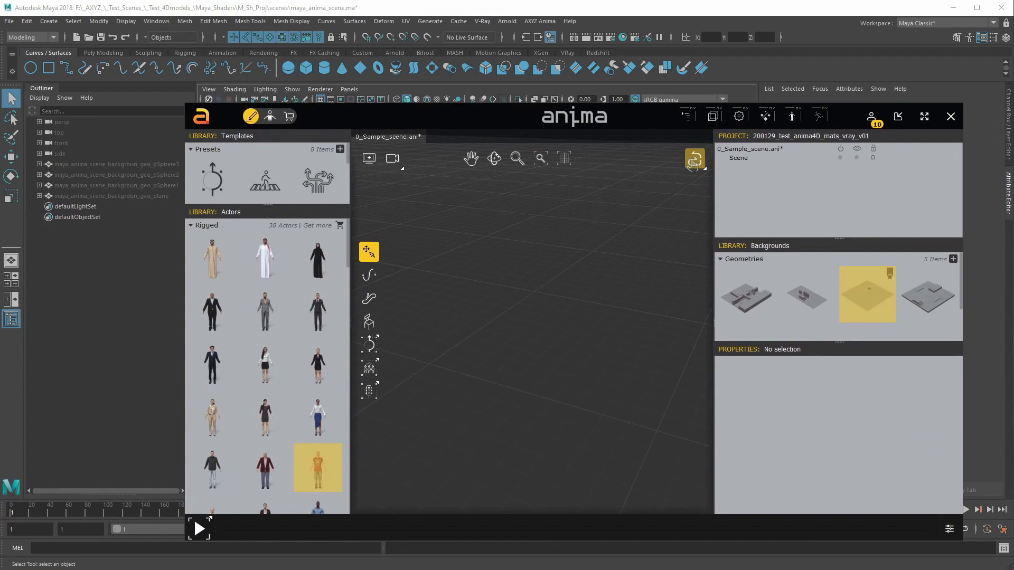
Step: Sync the anima scene with Maya and enlarge the crowd area to size 8,99
{"action": "left_click", "coordinate": [696, 161]}
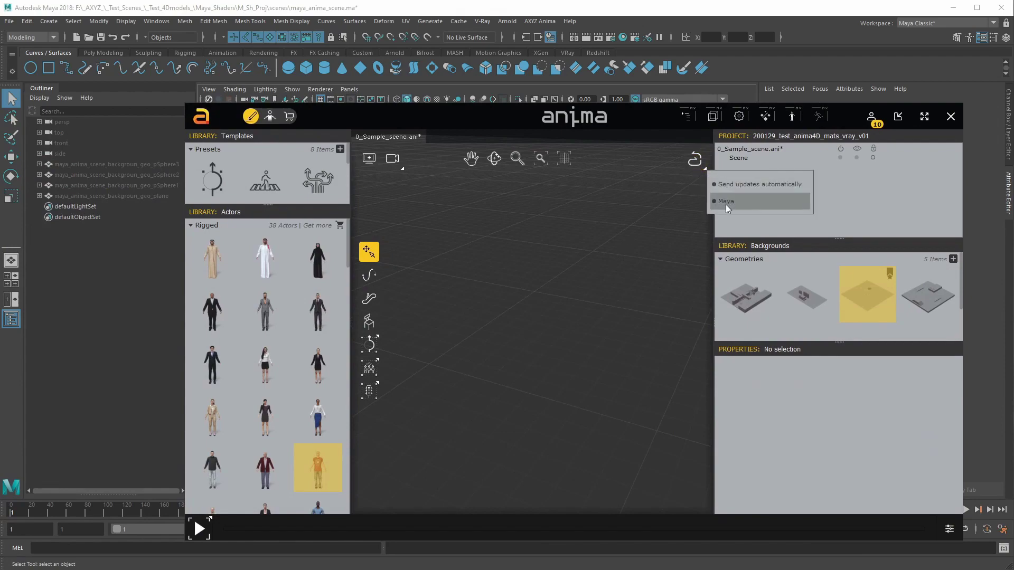
{"action": "left_click", "coordinate": [725, 202]}
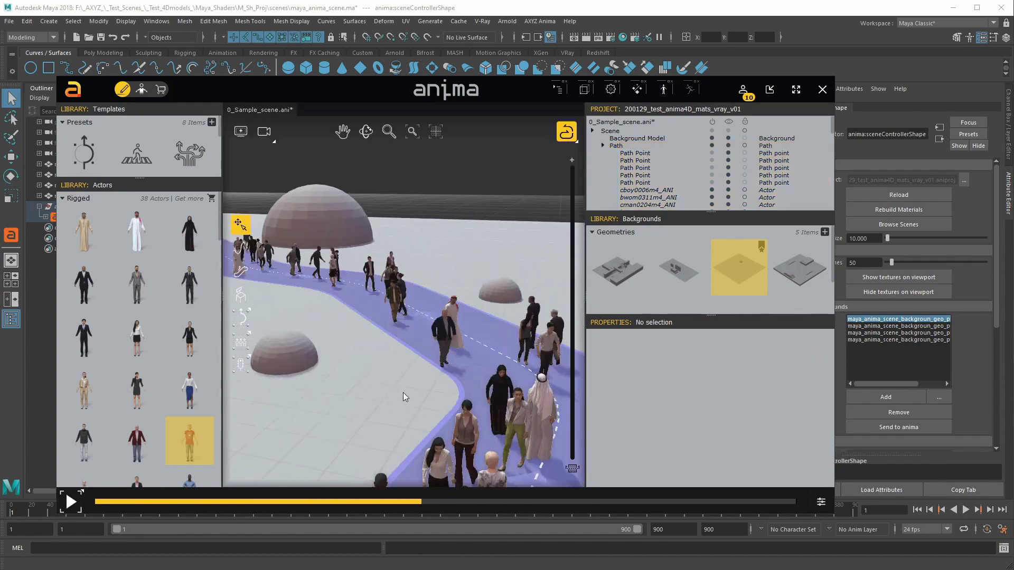
{"action": "left_click", "coordinate": [241, 341]}
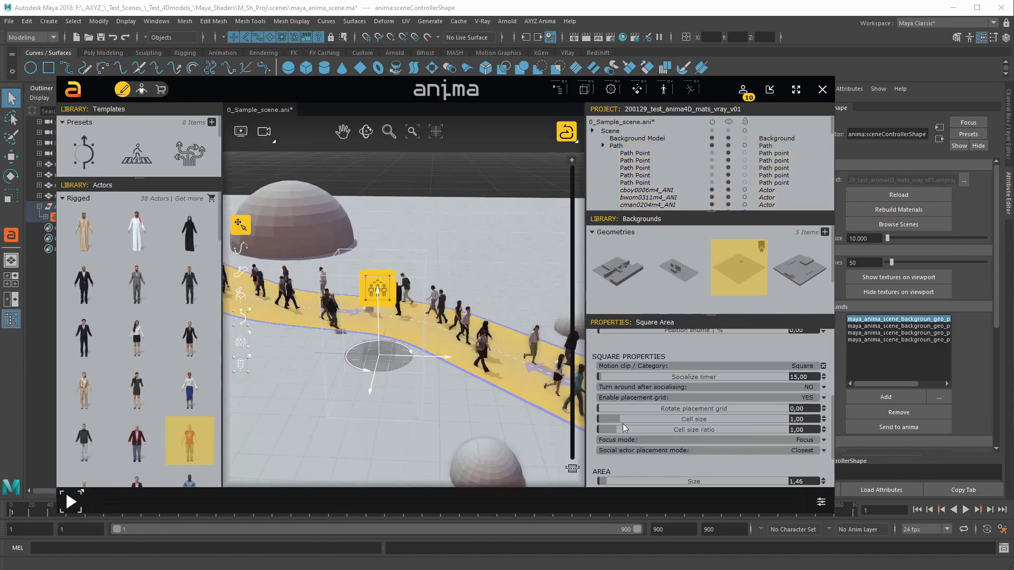
{"action": "scroll", "coordinate": [625, 428], "scroll_direction": "down", "scroll_amount": 2}
{"action": "left_click_drag", "start_coordinate": [625, 418], "coordinate": [664, 419]}
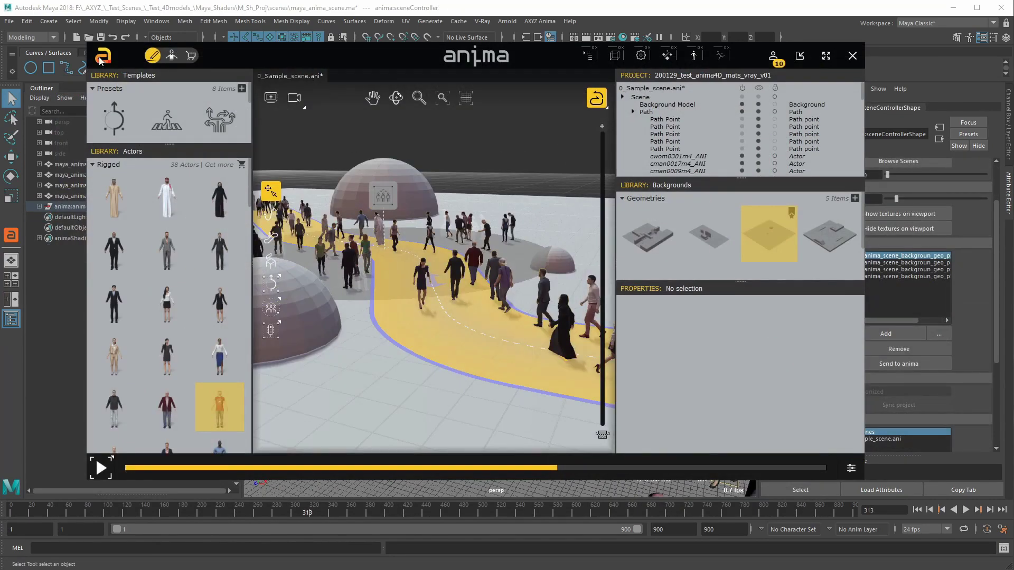
Step: Save the anima scene 0_Sample_scene.ani
{"action": "left_click", "coordinate": [103, 56]}
{"action": "mouse_move", "coordinate": [113, 75]}
{"action": "left_click", "coordinate": [190, 110]}
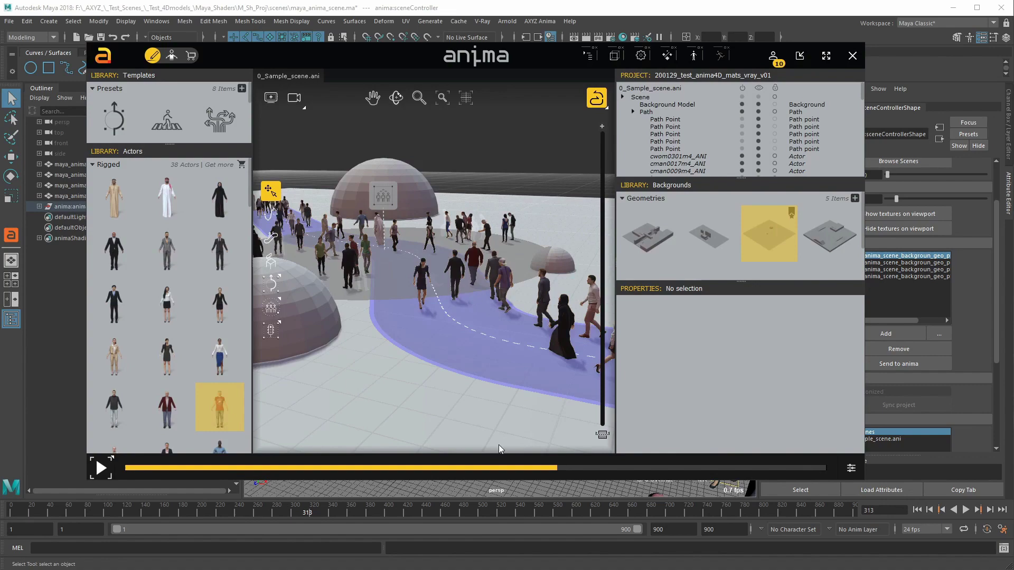
Step: Reload the crowd in Maya, set Max Viewport Meshes to 22, and play the animation
{"action": "left_click", "coordinate": [799, 56]}
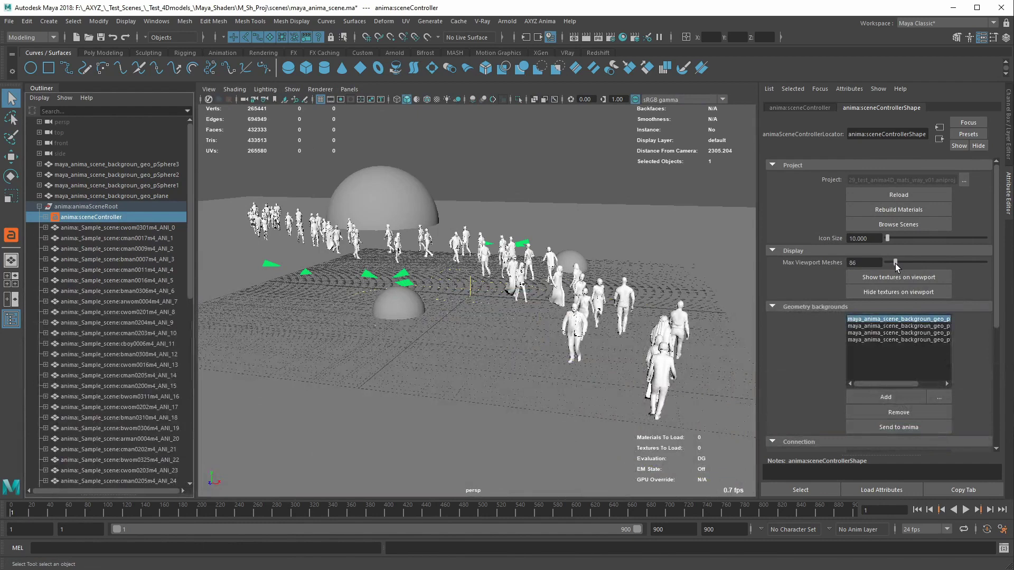
{"action": "left_click_drag", "start_coordinate": [896, 264], "coordinate": [892, 267]}
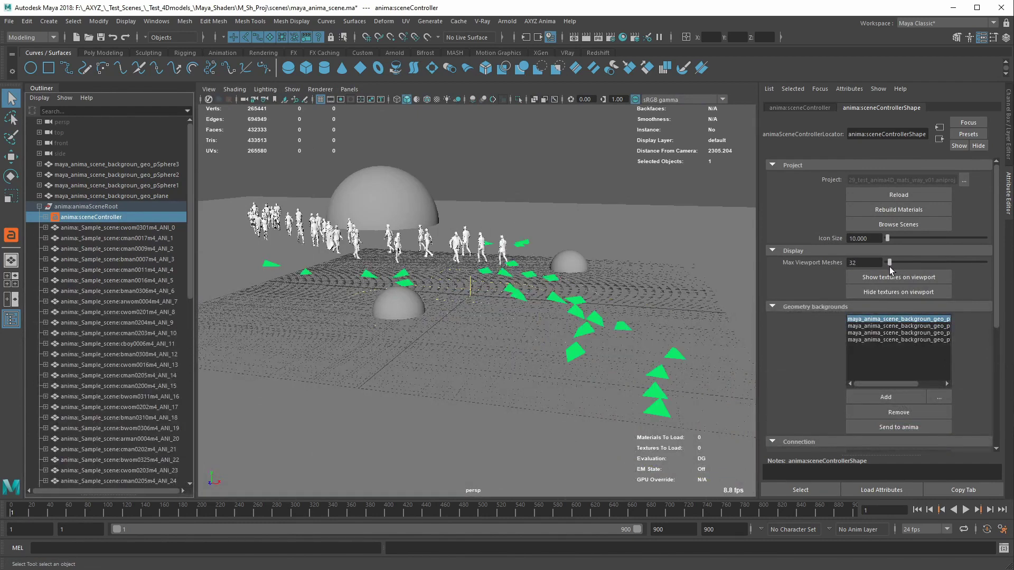
{"action": "left_click_drag", "start_coordinate": [891, 264], "coordinate": [889, 264]}
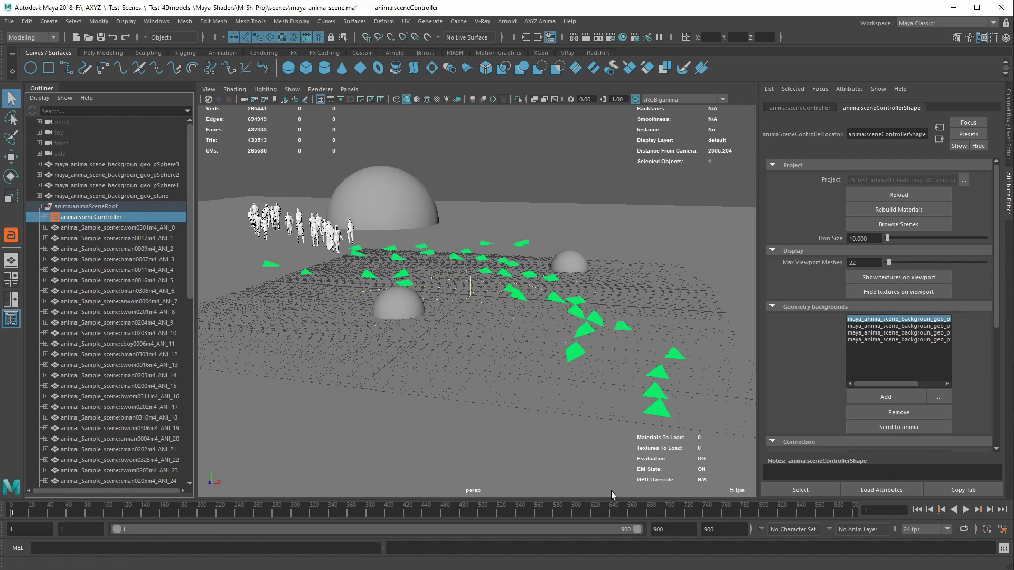
{"action": "left_click", "coordinate": [966, 510]}
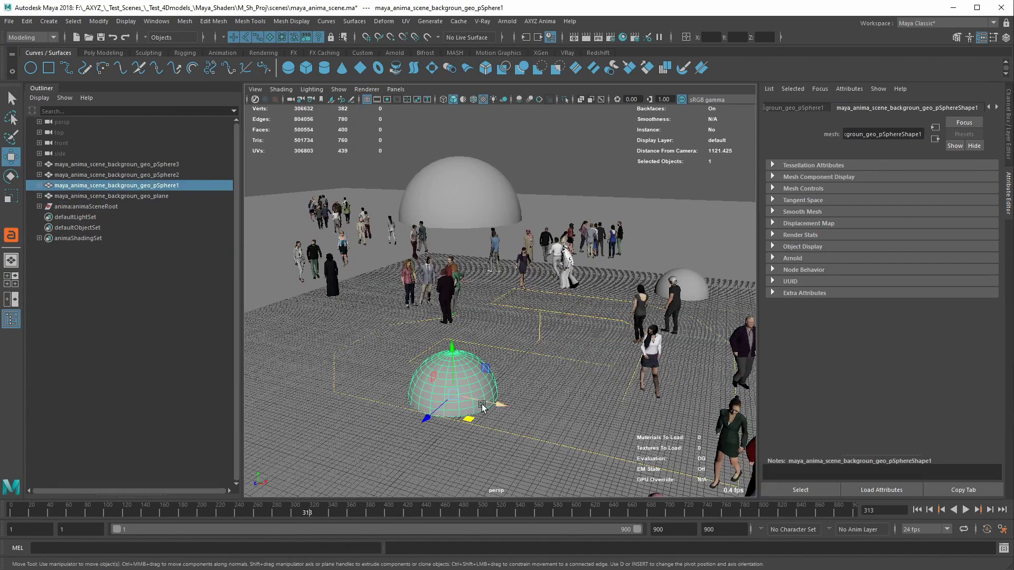
Step: Move pSphere1 toward the crowd, scale it up, and send the backgrounds to anima
{"action": "left_click_drag", "start_coordinate": [457, 407], "coordinate": [375, 384]}
{"action": "key", "text": "r"}
{"action": "key", "text": "q"}
{"action": "left_click", "coordinate": [543, 325]}
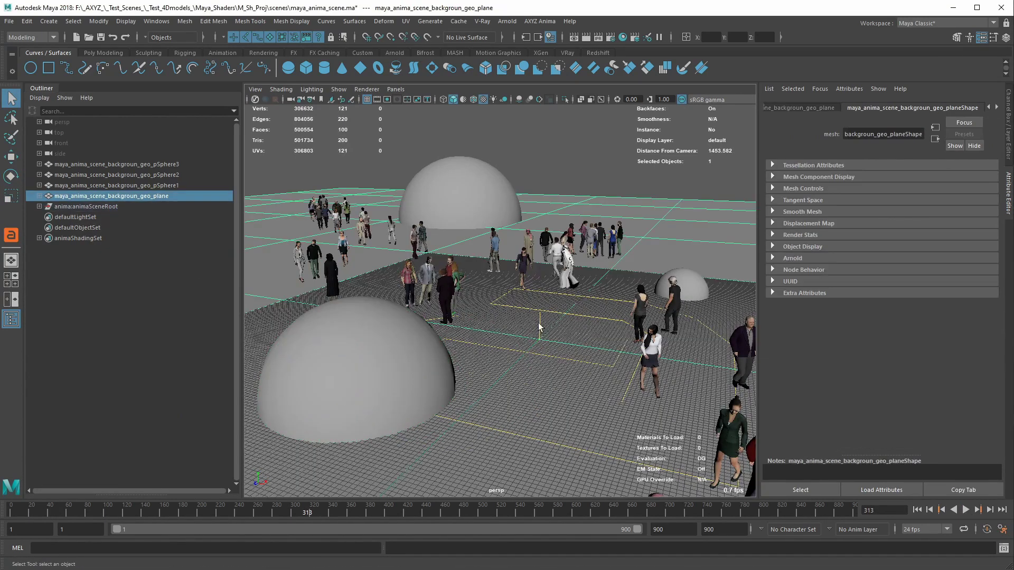
{"action": "scroll", "coordinate": [893, 317], "scroll_direction": "down", "scroll_amount": 2}
{"action": "left_click", "coordinate": [899, 364]}
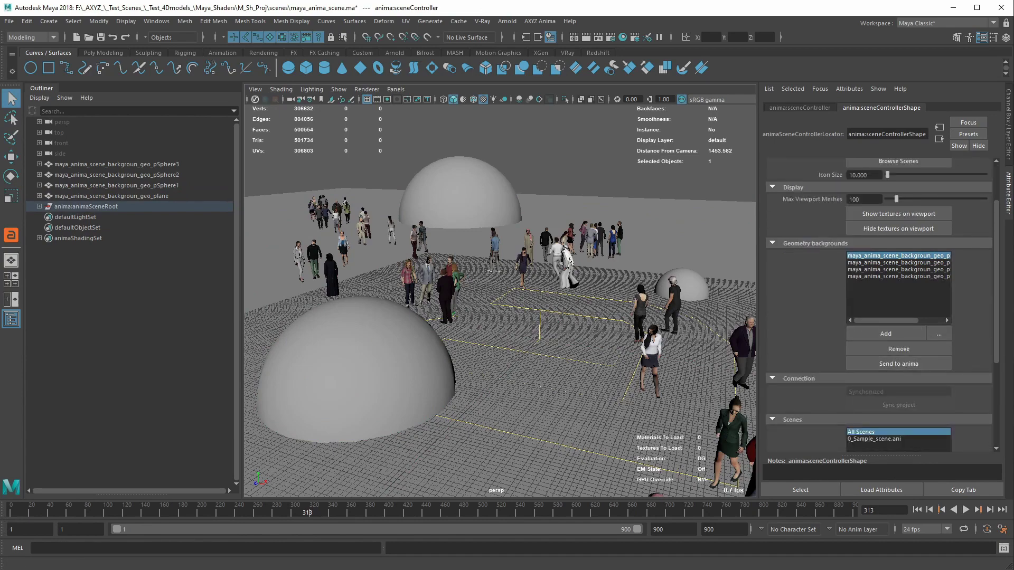
Step: Select the crowd path and view it through anima's camera synced with Maya's persp1
{"action": "scroll", "coordinate": [429, 277], "scroll_direction": "down", "scroll_amount": 2}
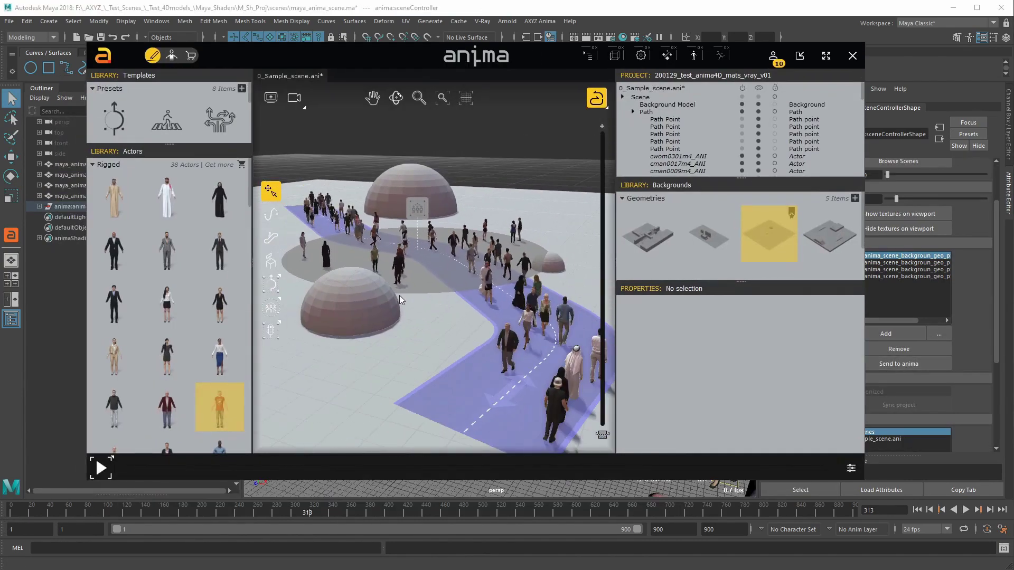
{"action": "left_click", "coordinate": [475, 306]}
{"action": "left_click_drag", "start_coordinate": [476, 306], "coordinate": [496, 324]}
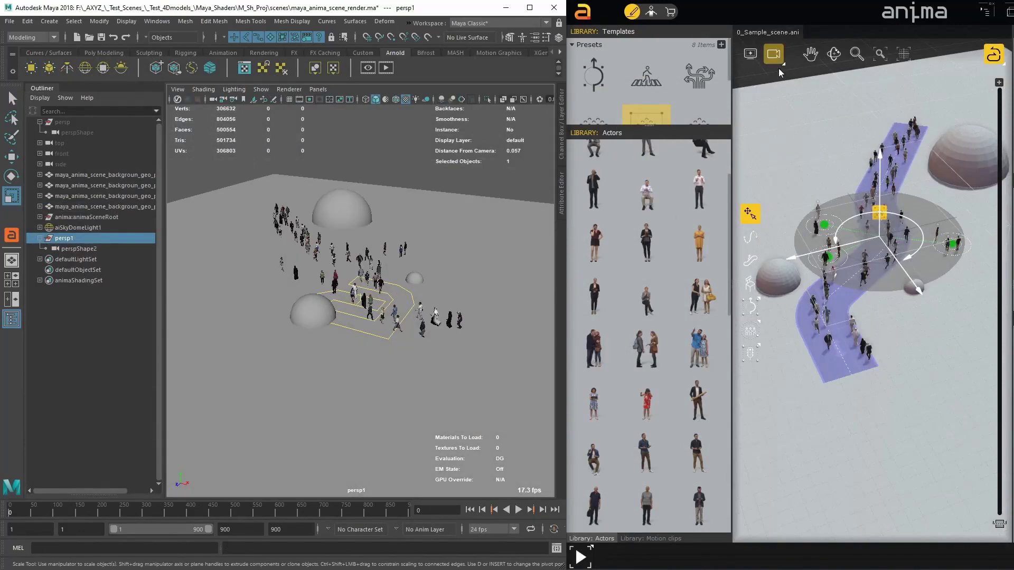
{"action": "left_click", "coordinate": [773, 54]}
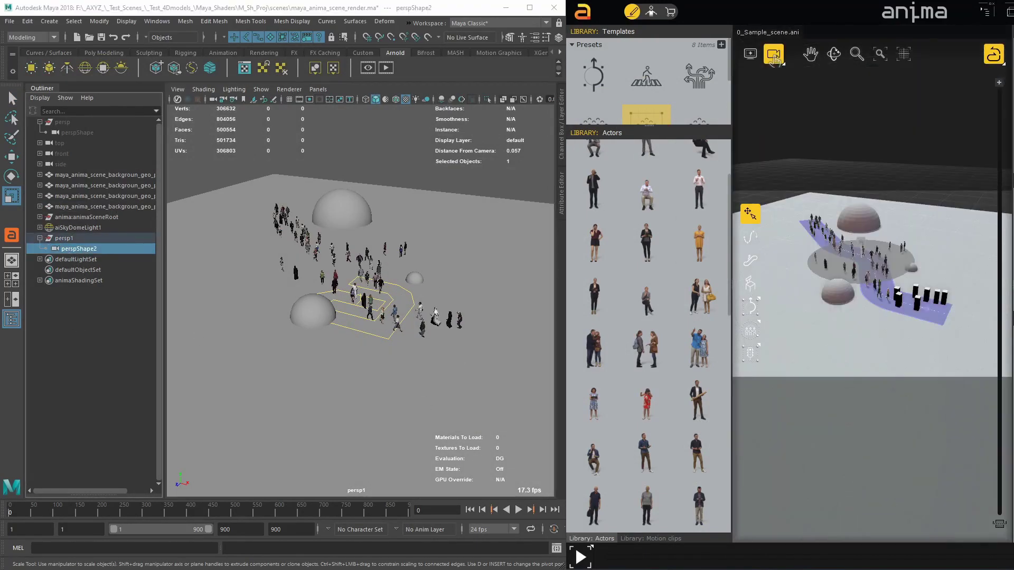
{"action": "scroll", "coordinate": [542, 281], "scroll_direction": "up", "scroll_amount": 3}
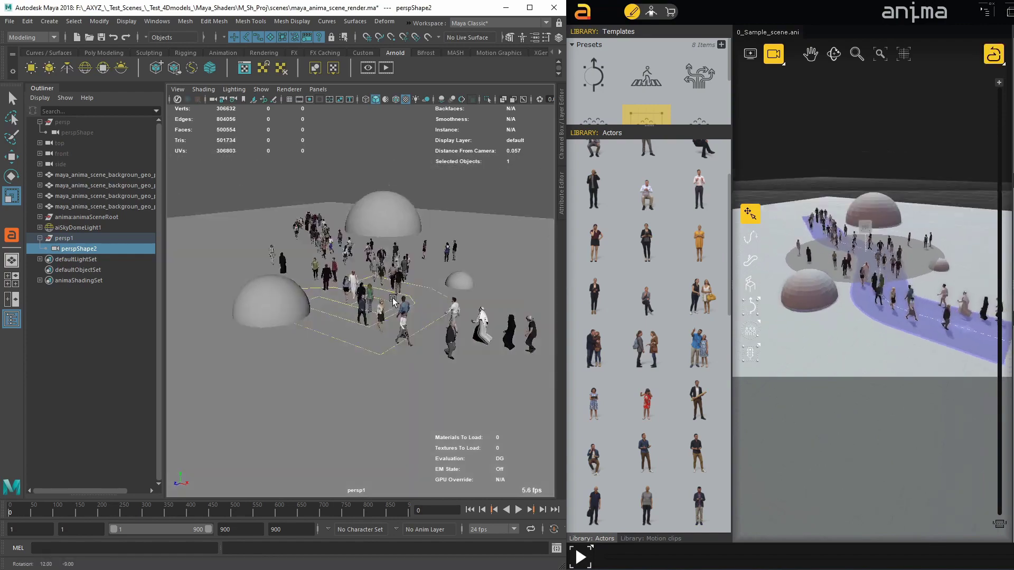
{"action": "left_click", "coordinate": [299, 100]}
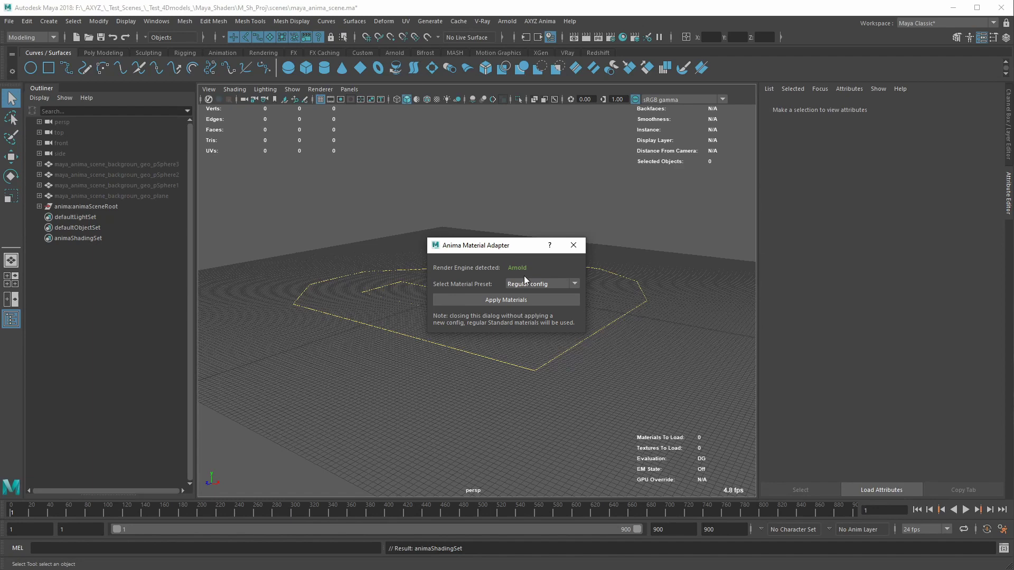
Step: Apply Anima materials for Arnold using the Regular config preset
{"action": "left_click", "coordinate": [538, 283]}
{"action": "left_click", "coordinate": [541, 269]}
{"action": "left_click", "coordinate": [494, 305]}
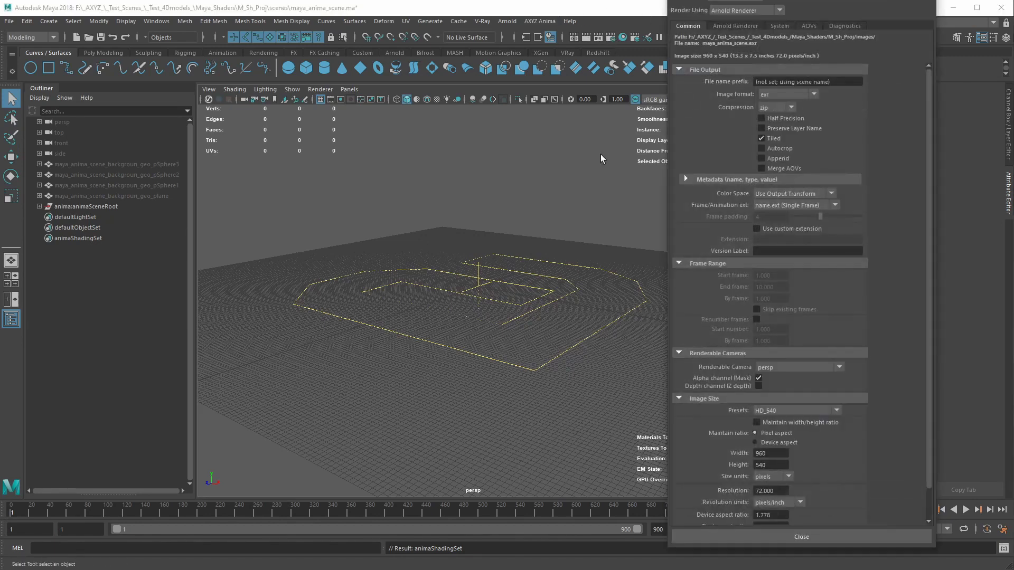
Step: Set the masterLayer renderer to Arnold Renderer and close Render Settings
{"action": "left_click_drag", "start_coordinate": [823, 2], "coordinate": [783, 135]}
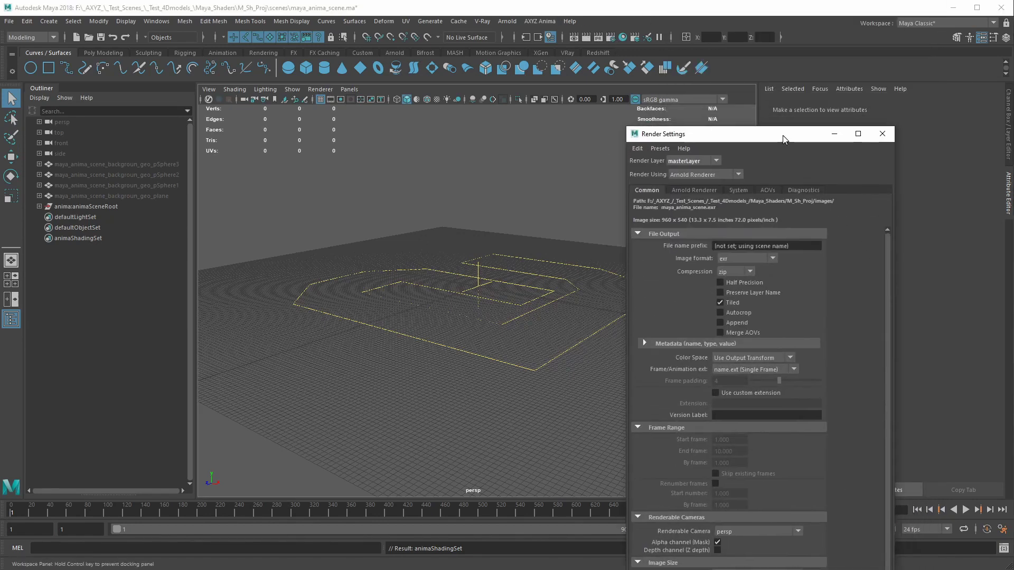
{"action": "left_click", "coordinate": [711, 175]}
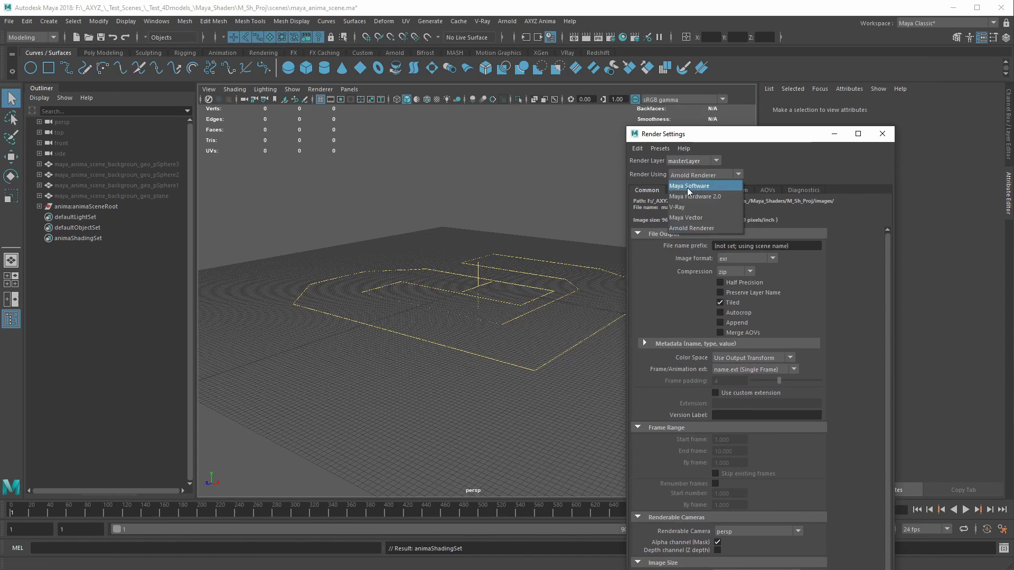
{"action": "left_click", "coordinate": [696, 227]}
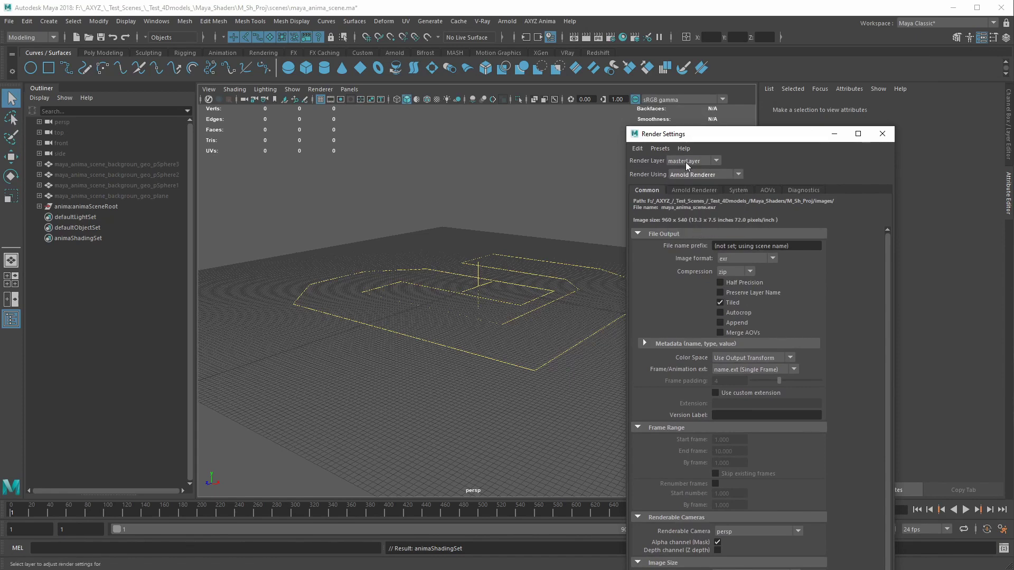
{"action": "left_click_drag", "start_coordinate": [820, 136], "coordinate": [785, 98]}
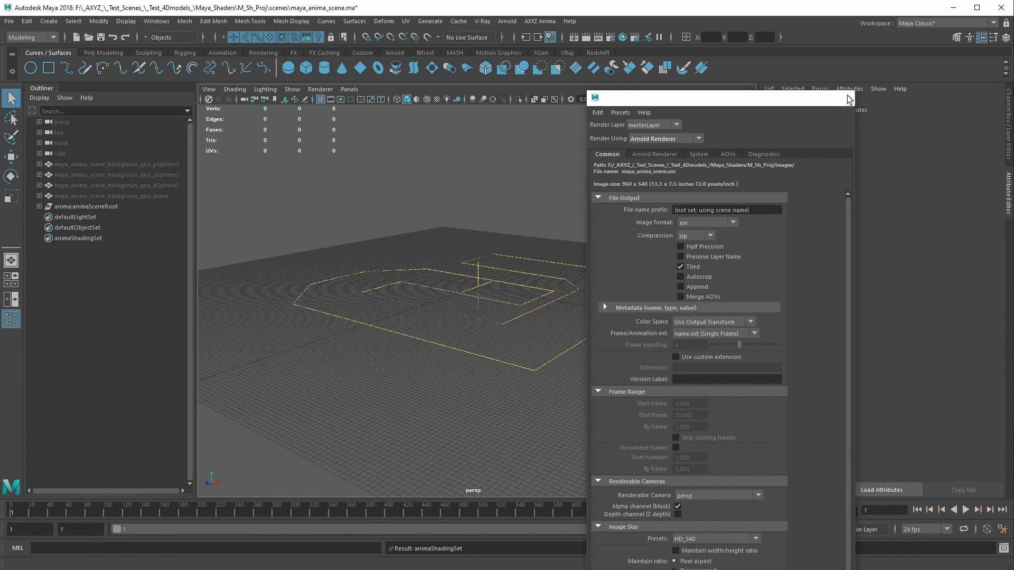
{"action": "left_click", "coordinate": [847, 95]}
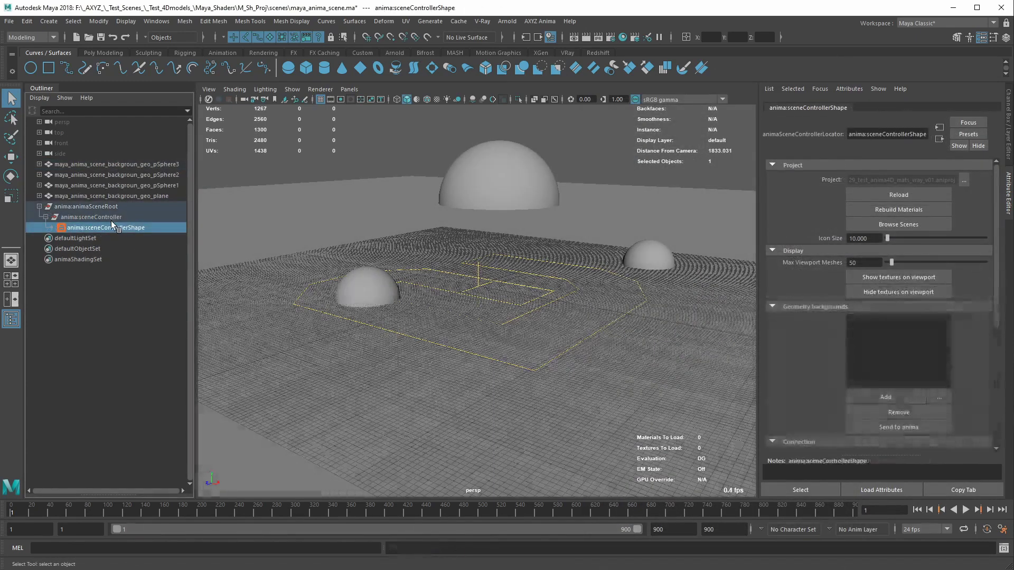
Step: Select anima:sceneController under anima:animaSceneRoot and show its anima:sceneControllerShape settings
{"action": "left_click", "coordinate": [103, 209]}
{"action": "left_click", "coordinate": [111, 217]}
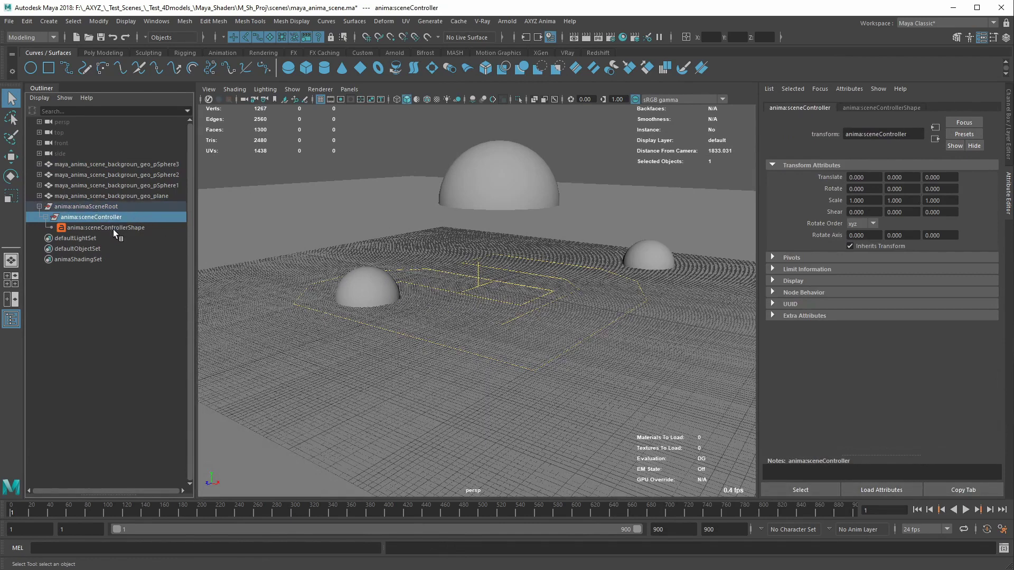
{"action": "left_click", "coordinate": [45, 217]}
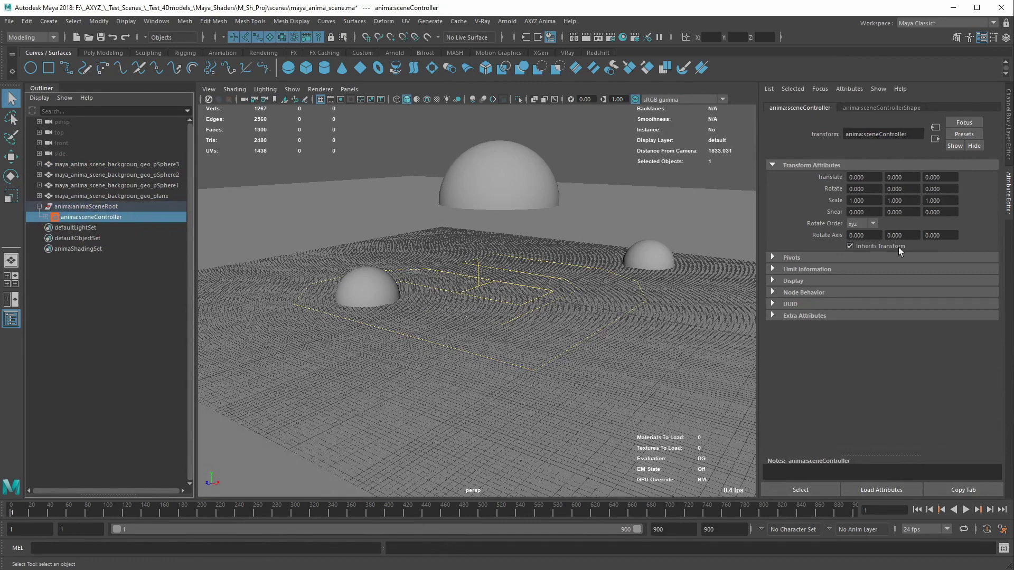
{"action": "left_click", "coordinate": [862, 109]}
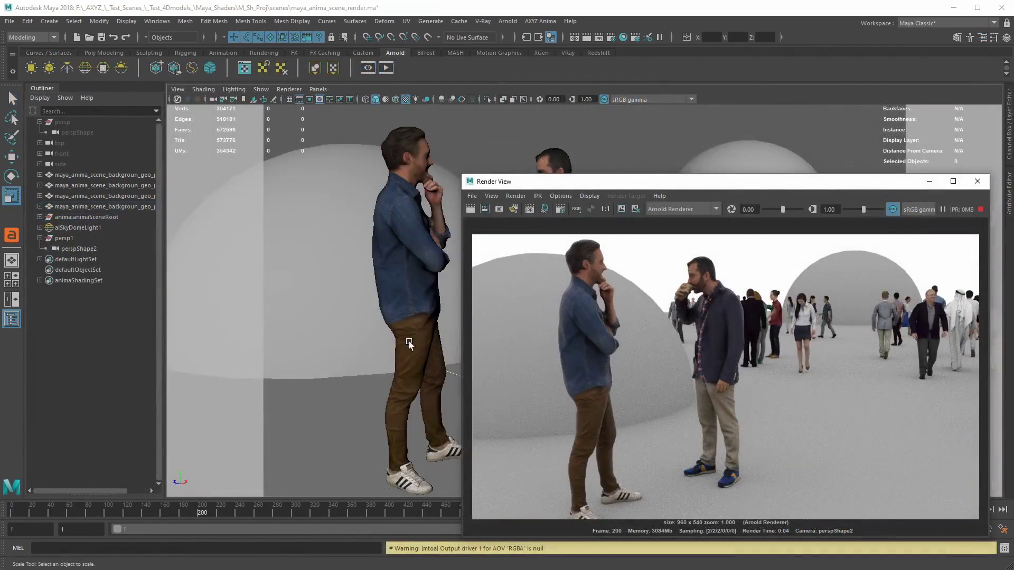
Step: Dolly and tumble the perspective camera to reframe the two standing men for the Arnold IPR render
{"action": "right_click_drag", "start_coordinate": [417, 325], "coordinate": [400, 314], "text": "alt"}
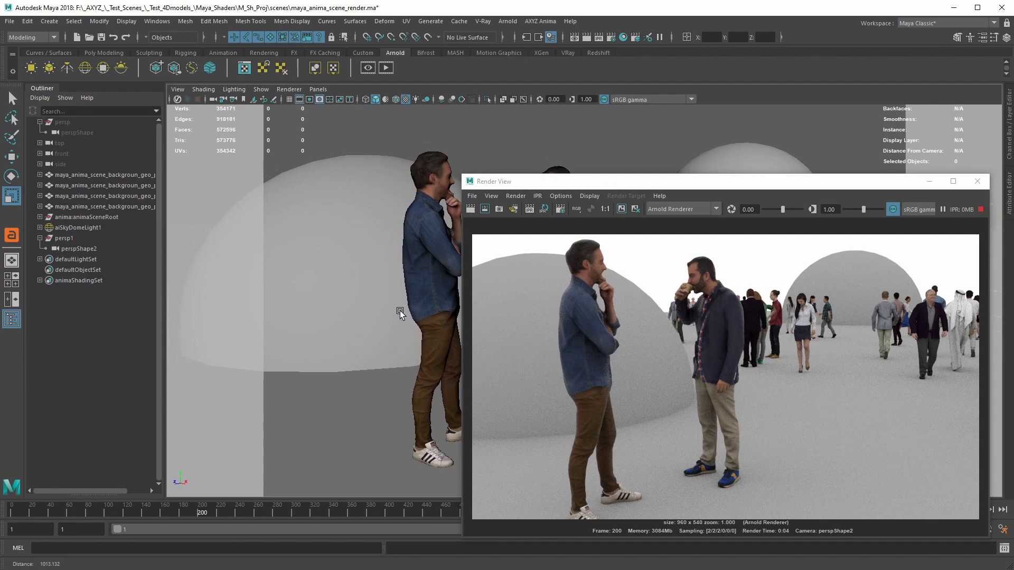
{"action": "left_click_drag", "start_coordinate": [400, 314], "coordinate": [389, 319], "text": "alt"}
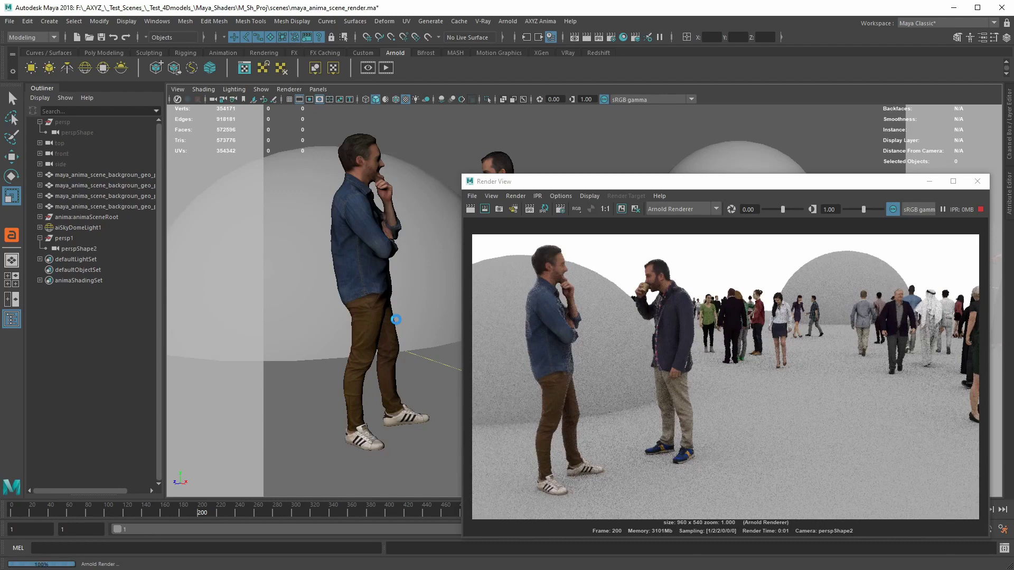
{"action": "left_click_drag", "start_coordinate": [413, 305], "coordinate": [357, 311], "text": "alt"}
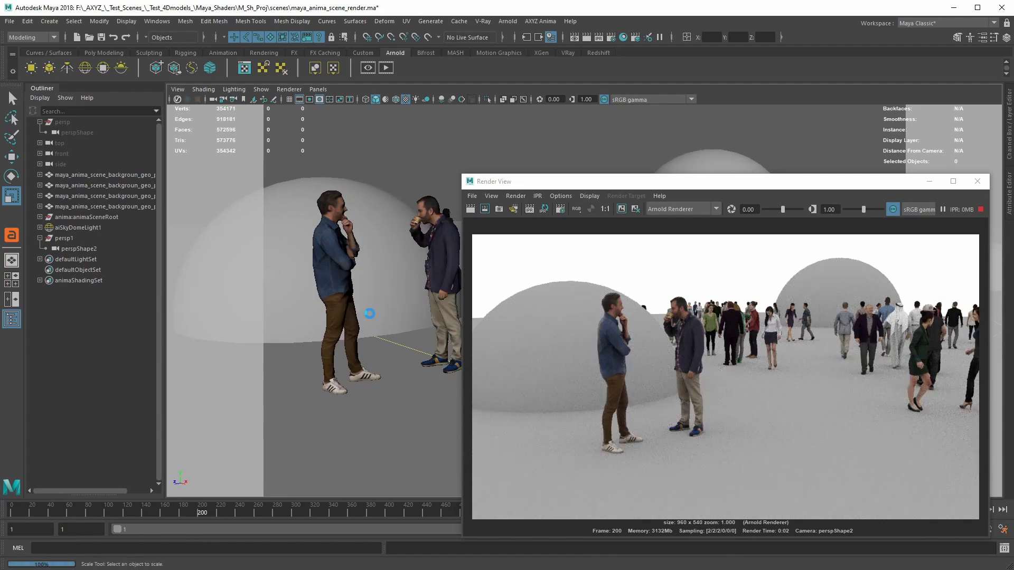
{"action": "right_click_drag", "start_coordinate": [369, 314], "coordinate": [387, 317], "text": "alt"}
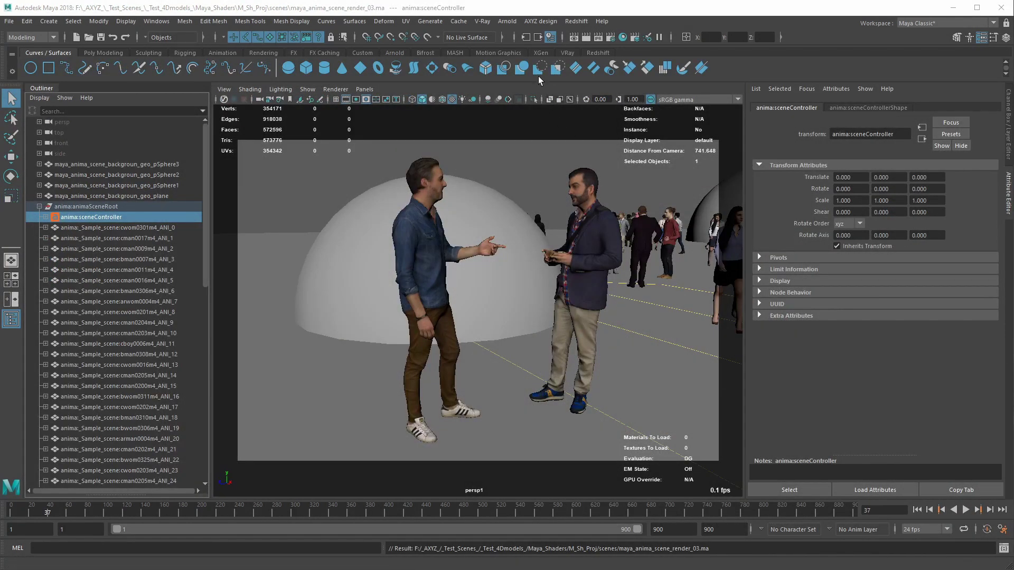
Step: Select the anima:animaSceneRoot group in the Outliner and delete it
{"action": "left_click", "coordinate": [535, 23]}
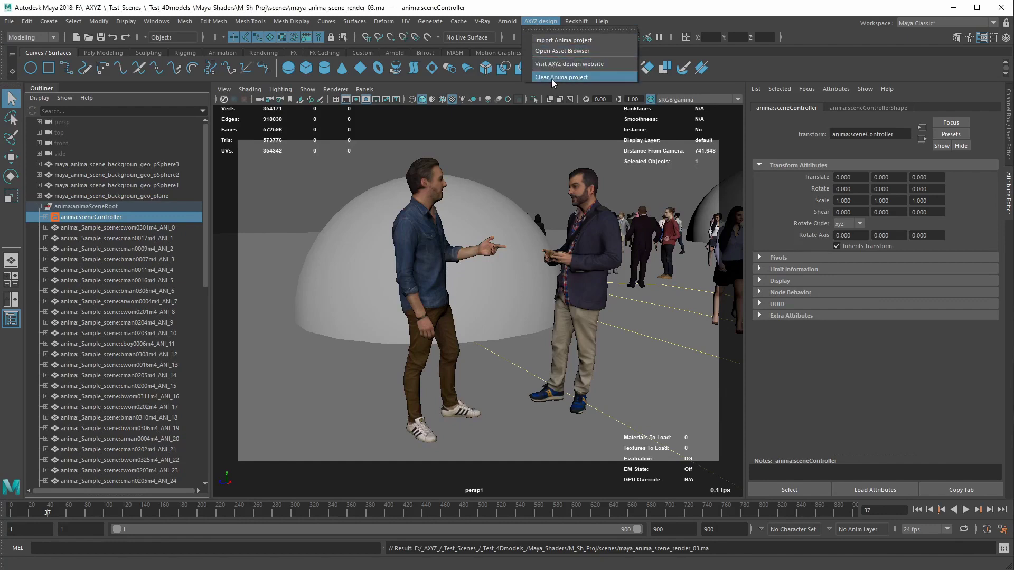
{"action": "left_click", "coordinate": [515, 186]}
{"action": "left_click", "coordinate": [435, 185]}
{"action": "left_click", "coordinate": [66, 218]}
{"action": "left_click", "coordinate": [87, 207]}
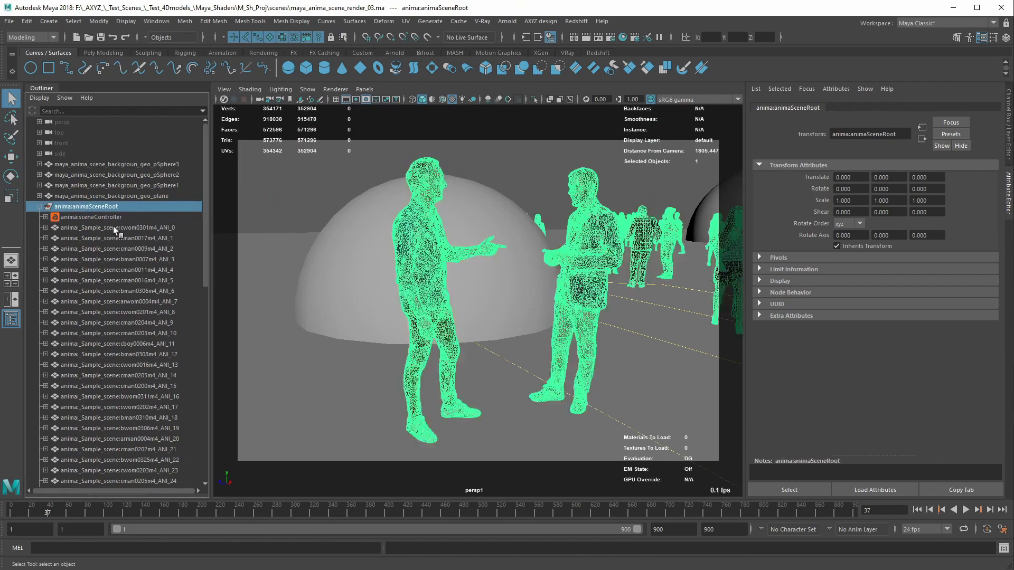
{"action": "key", "text": "Delete"}
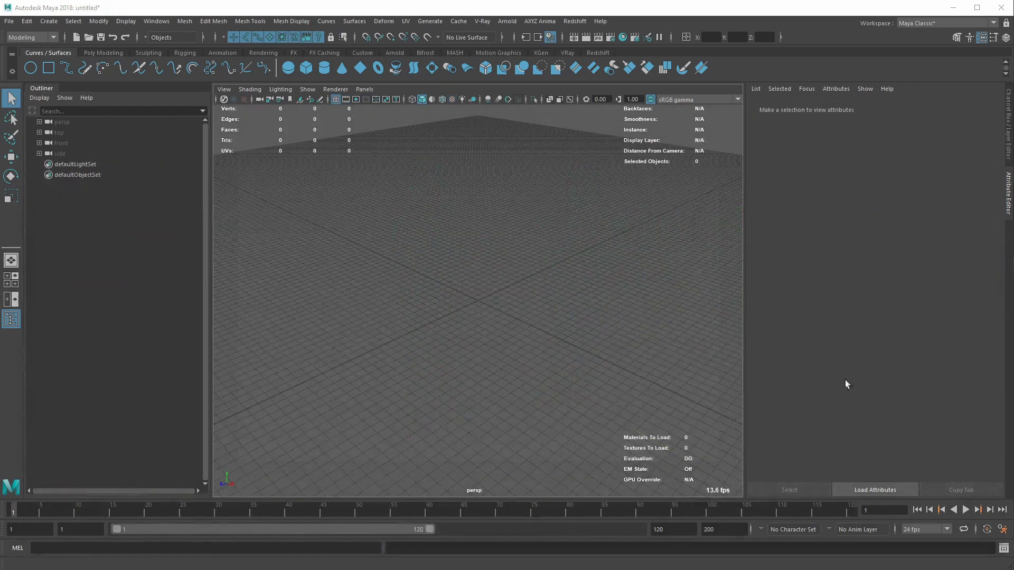
Step: From the Anima Asset Browser, send a suited man and a long-dress woman actor into the scene
{"action": "left_click", "coordinate": [539, 21]}
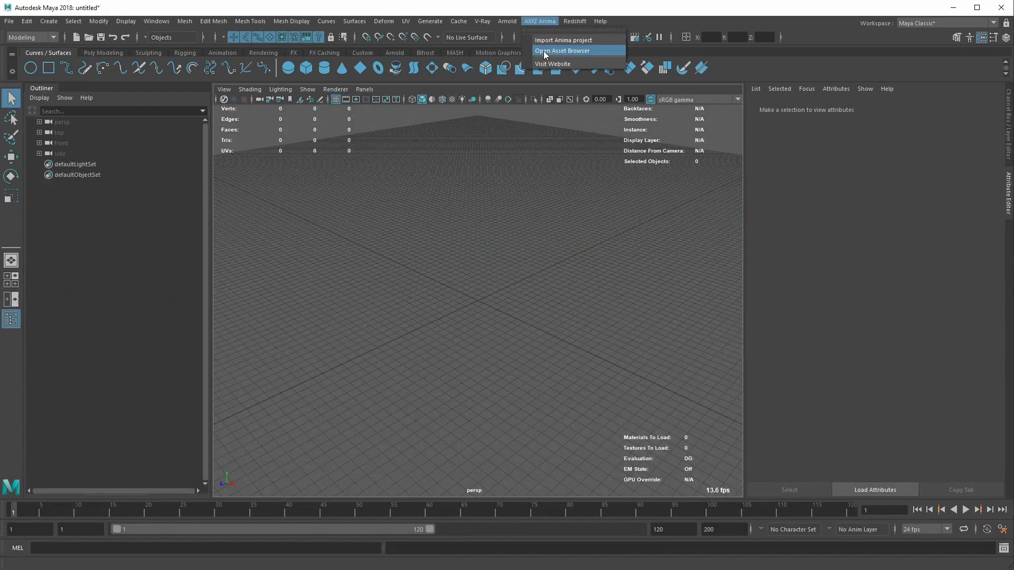
{"action": "left_click", "coordinate": [544, 53]}
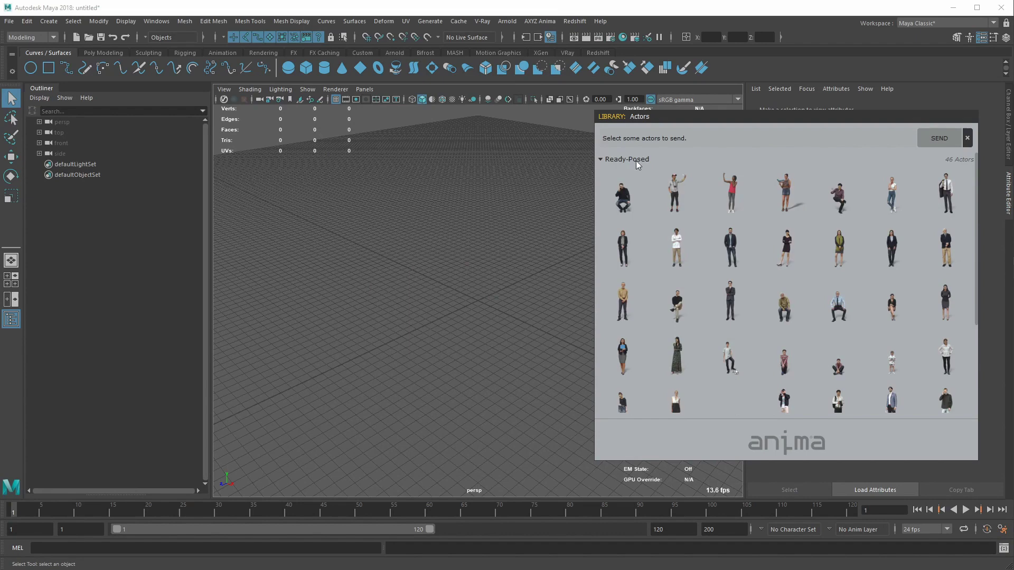
{"action": "scroll", "coordinate": [810, 300], "scroll_direction": "down", "scroll_amount": 1}
{"action": "scroll", "coordinate": [810, 299], "scroll_direction": "up", "scroll_amount": 1}
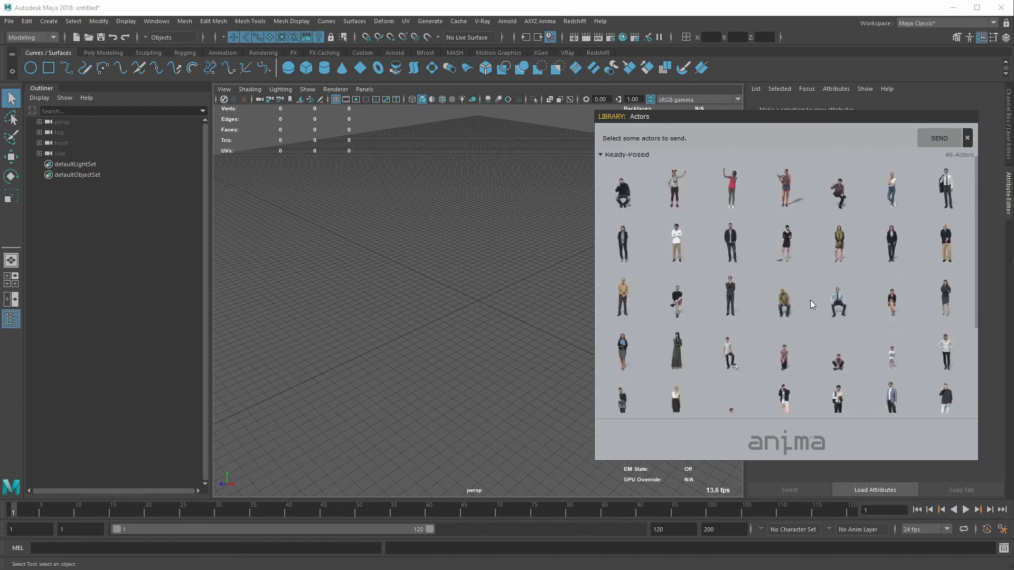
{"action": "scroll", "coordinate": [811, 300], "scroll_direction": "down", "scroll_amount": 2}
{"action": "scroll", "coordinate": [810, 300], "scroll_direction": "up", "scroll_amount": 2}
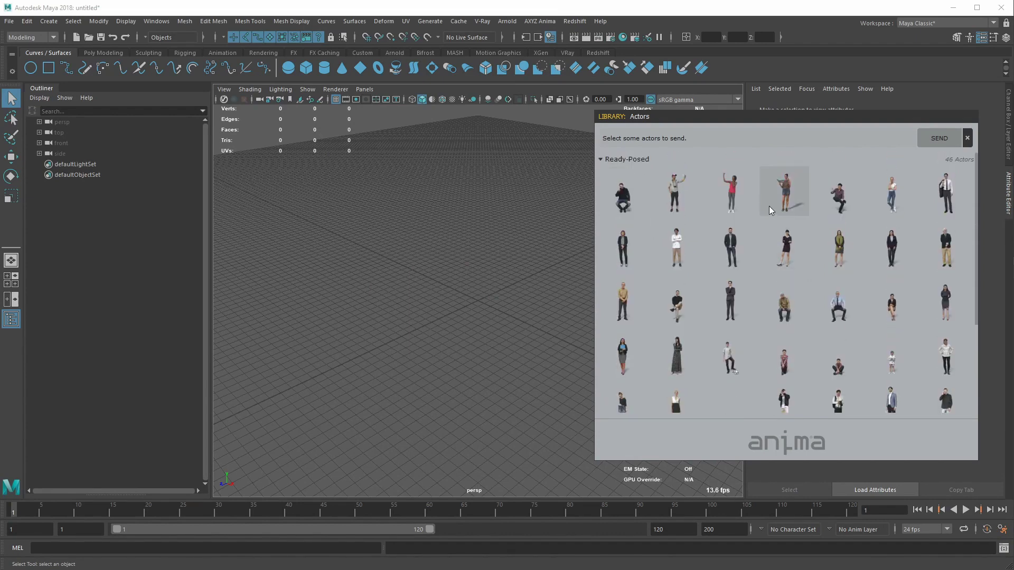
{"action": "left_click", "coordinate": [724, 247]}
{"action": "left_click", "coordinate": [675, 353]}
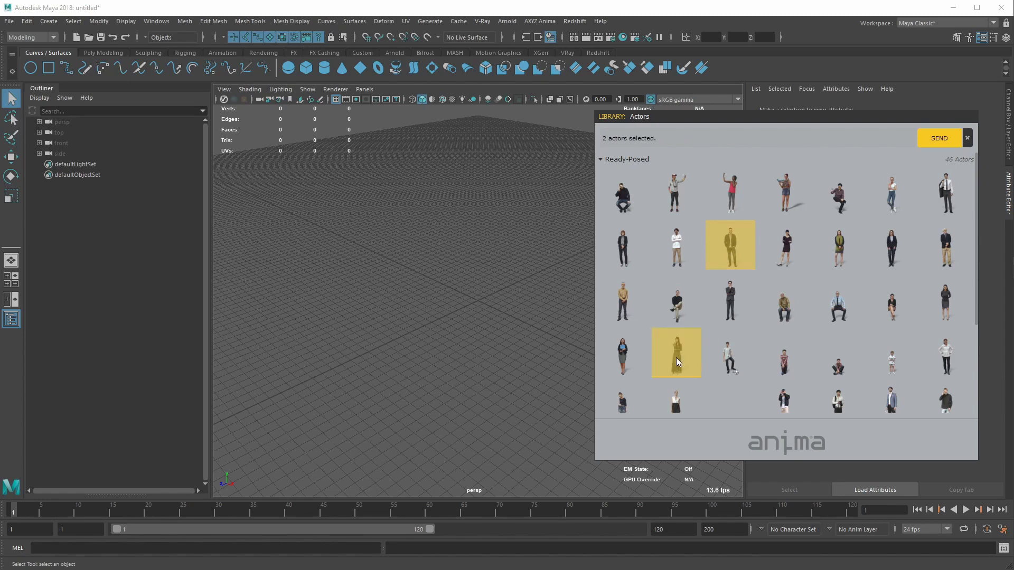
{"action": "left_click", "coordinate": [936, 139]}
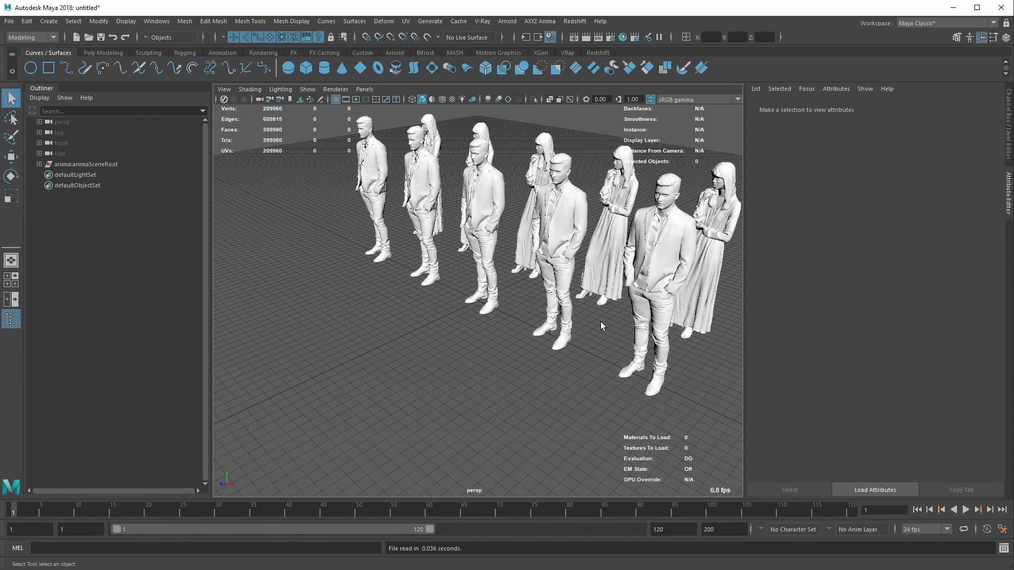
Step: Switch the viewport to textured shading to see the imported actors
{"action": "left_click_drag", "start_coordinate": [601, 326], "coordinate": [577, 292], "text": "alt"}
{"action": "left_click", "coordinate": [453, 100]}
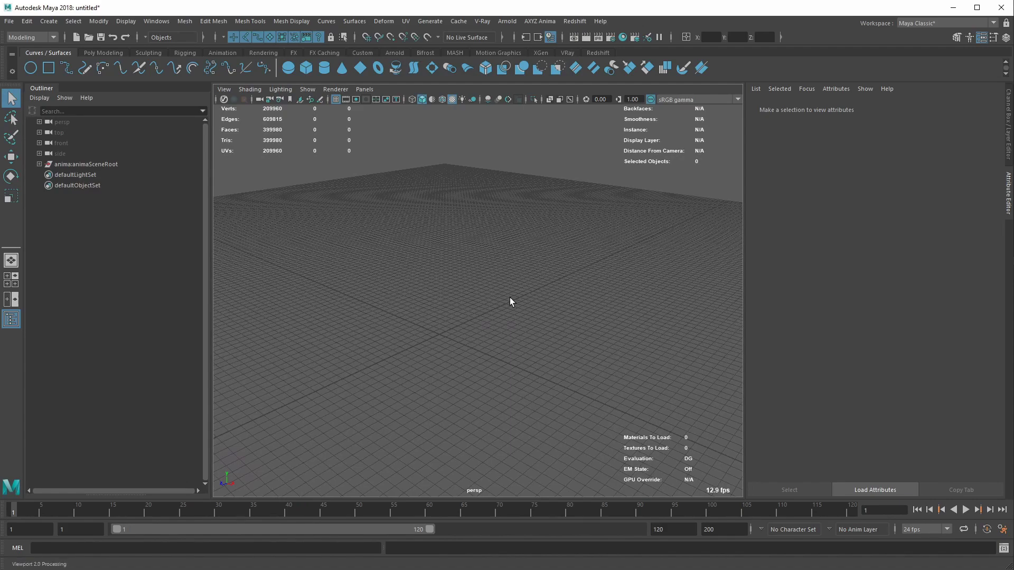
{"action": "mouse_move", "coordinate": [510, 302]}
{"action": "left_mouse_down", "text": "alt"}
{"action": "mouse_move", "coordinate": [587, 292]}
{"action": "mouse_move", "coordinate": [584, 270]}
{"action": "mouse_move", "coordinate": [577, 288]}
{"action": "mouse_move", "coordinate": [607, 272]}
{"action": "mouse_move", "coordinate": [549, 258]}
{"action": "left_mouse_up", "text": "alt"}
Step: Move the black-suited man to the right
{"action": "left_click", "coordinate": [548, 258]}
{"action": "key", "text": "w"}
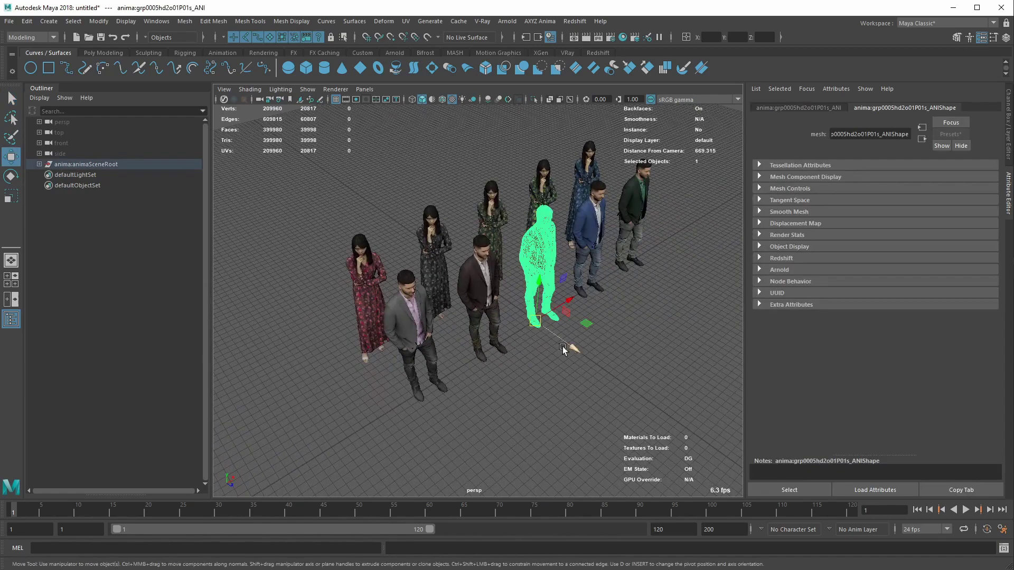
{"action": "left_click_drag", "start_coordinate": [593, 324], "coordinate": [668, 388]}
{"action": "key", "text": "e"}
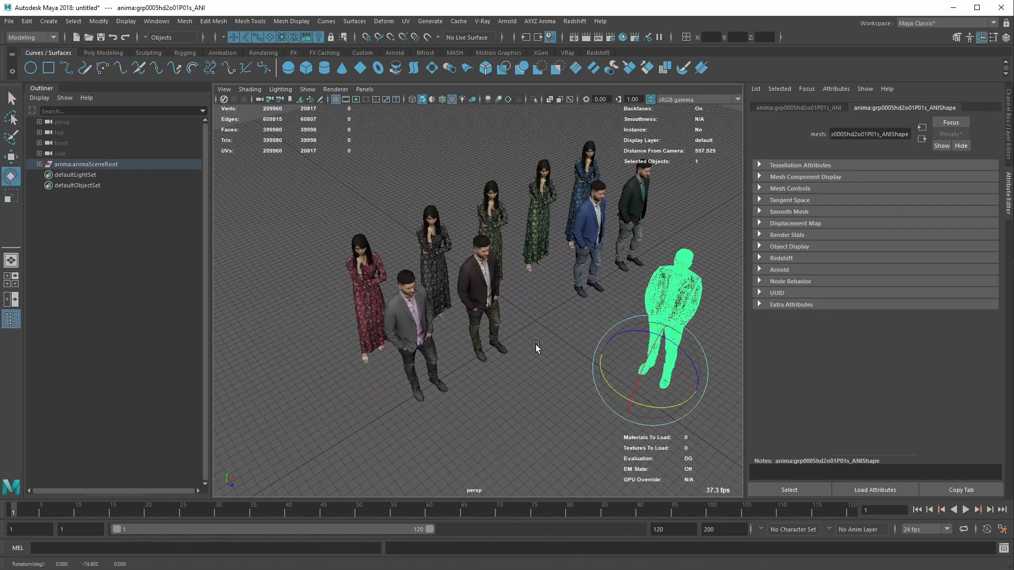
{"action": "left_click_drag", "start_coordinate": [536, 351], "coordinate": [606, 362], "text": "alt"}
Step: Rotate the green-dress woman to a new facing and select the figures on the left
{"action": "left_click", "coordinate": [588, 190]}
{"action": "key", "text": "w"}
{"action": "key", "text": "e"}
{"action": "left_click_drag", "start_coordinate": [634, 394], "coordinate": [612, 372]}
{"action": "left_click_drag", "start_coordinate": [405, 122], "coordinate": [464, 241]}
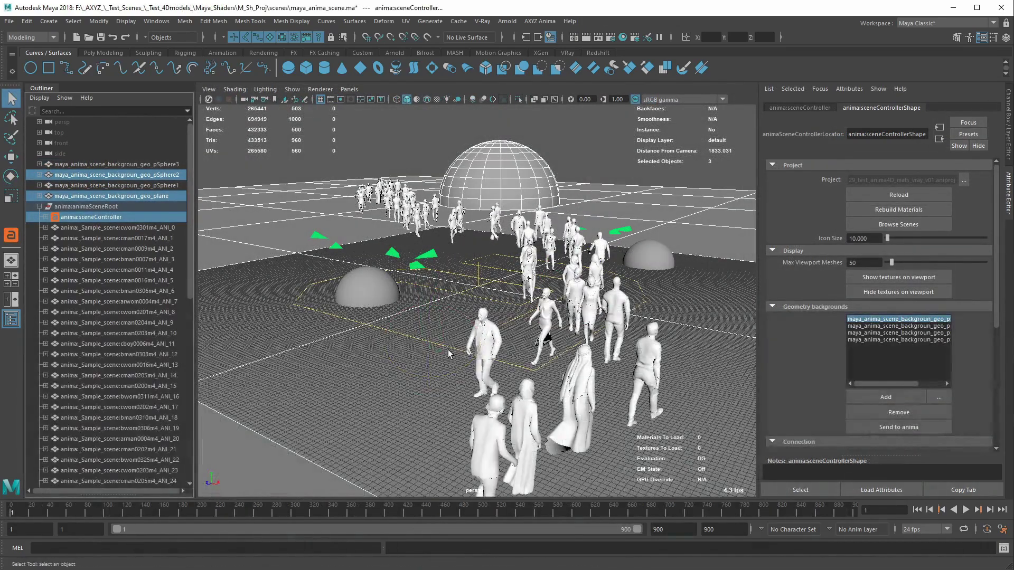
Step: Lower the scene controller's Max Viewport Meshes to 22 and play the crowd animation
{"action": "mouse_move", "coordinate": [453, 318]}
{"action": "left_mouse_down", "text": "alt"}
{"action": "mouse_move", "coordinate": [476, 317]}
{"action": "mouse_move", "coordinate": [465, 316]}
{"action": "left_mouse_up", "text": "alt"}
{"action": "scroll", "coordinate": [803, 343], "scroll_direction": "down", "scroll_amount": 3}
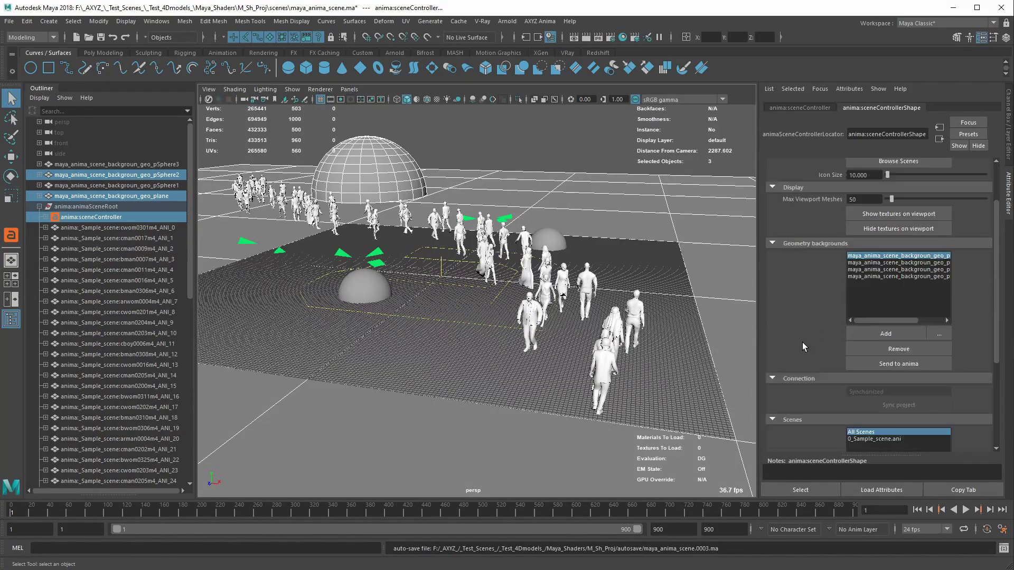
{"action": "left_click", "coordinate": [531, 316]}
{"action": "left_click_drag", "start_coordinate": [531, 317], "coordinate": [593, 342], "text": "alt"}
{"action": "left_click", "coordinate": [91, 217]}
{"action": "left_click_drag", "start_coordinate": [893, 263], "coordinate": [889, 263]}
{"action": "left_click", "coordinate": [965, 509]}
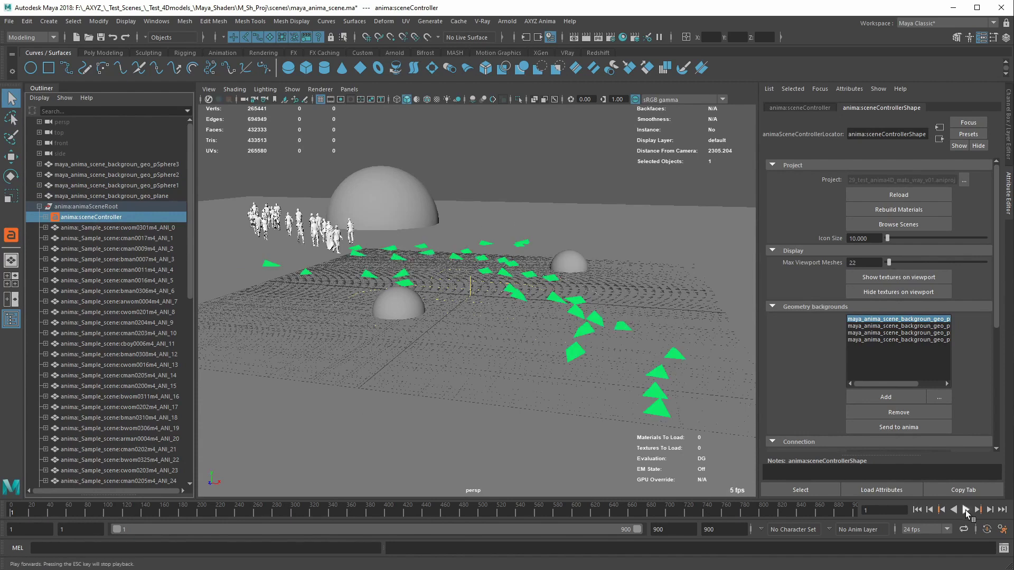